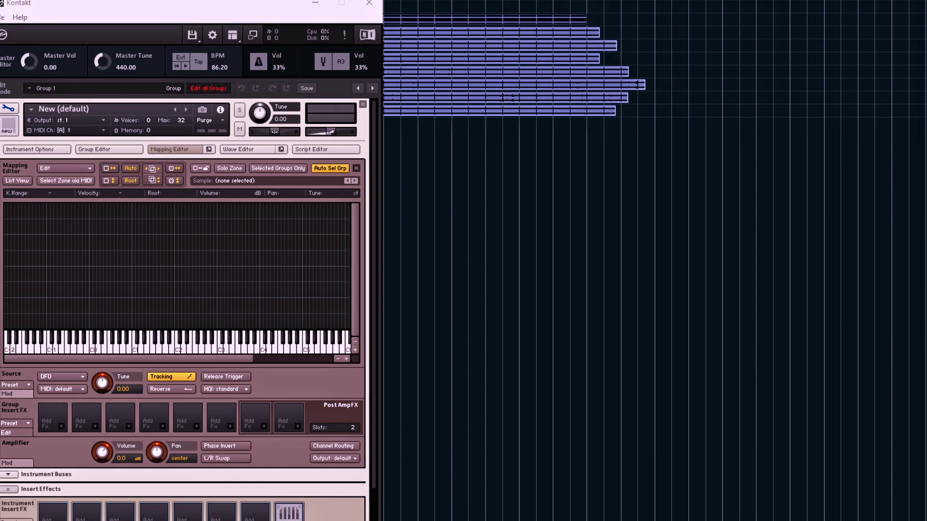
# Import the four pp samples (pp 01 to pp04) into the Mapping Editor as adjacent two-key zones starting at C2.
pyautogui.moveTo(0, 267); pyautogui.dragTo(163, 269)
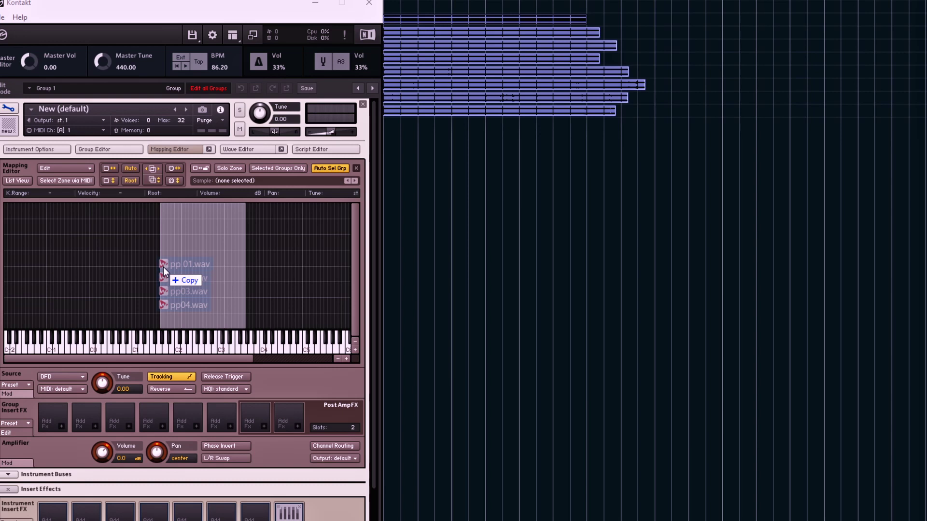
pyautogui.moveTo(163, 268); pyautogui.dragTo(177, 296)
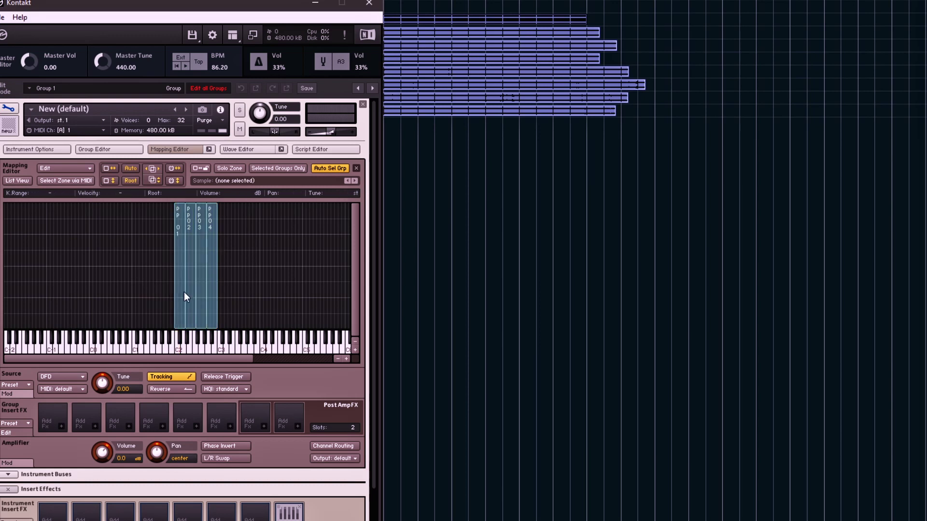
# Stack all four pp zones on top of each other over the key range C3 to D3.
pyautogui.moveTo(181, 297); pyautogui.dragTo(160, 305)
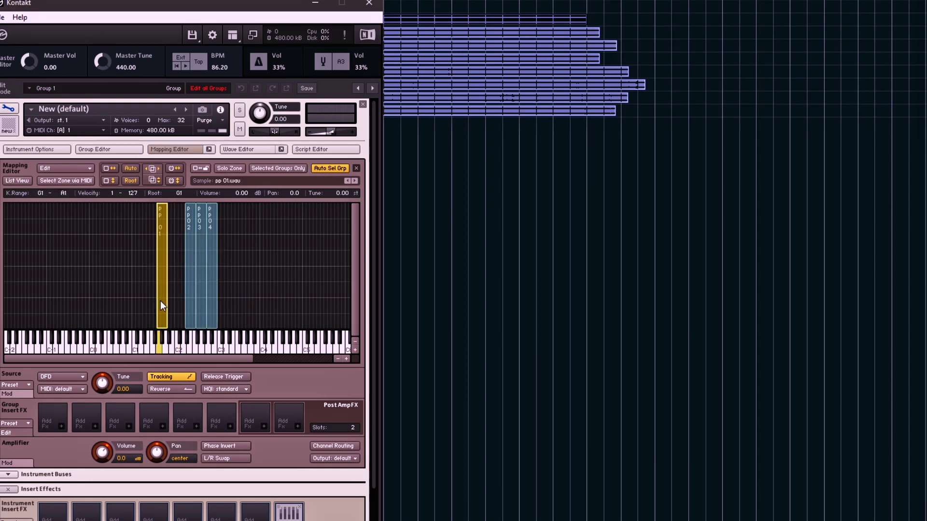
pyautogui.click(346, 359)
pyautogui.click(346, 358)
pyautogui.moveTo(83, 361); pyautogui.dragTo(175, 366)
pyautogui.moveTo(248, 299); pyautogui.dragTo(281, 302)
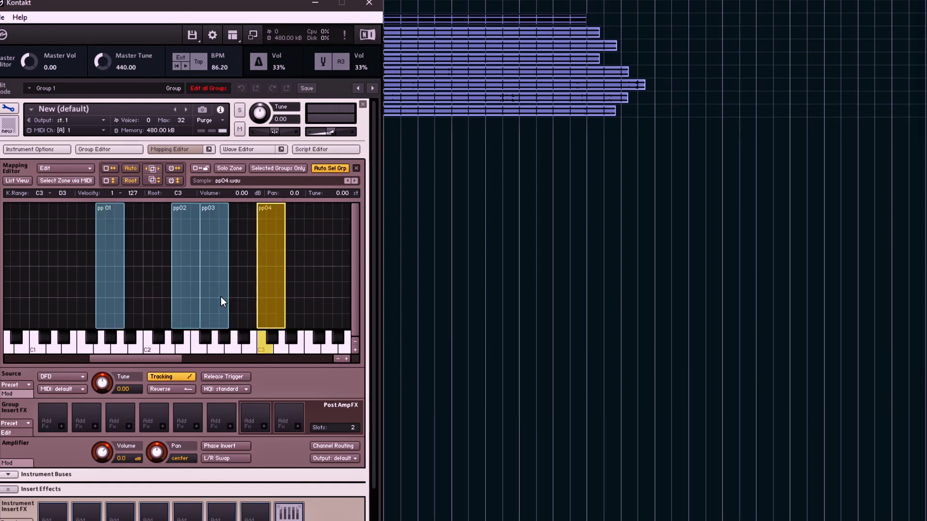
pyautogui.moveTo(221, 297); pyautogui.dragTo(278, 296)
pyautogui.moveTo(186, 300); pyautogui.dragTo(273, 292)
pyautogui.moveTo(117, 304); pyautogui.dragTo(278, 301)
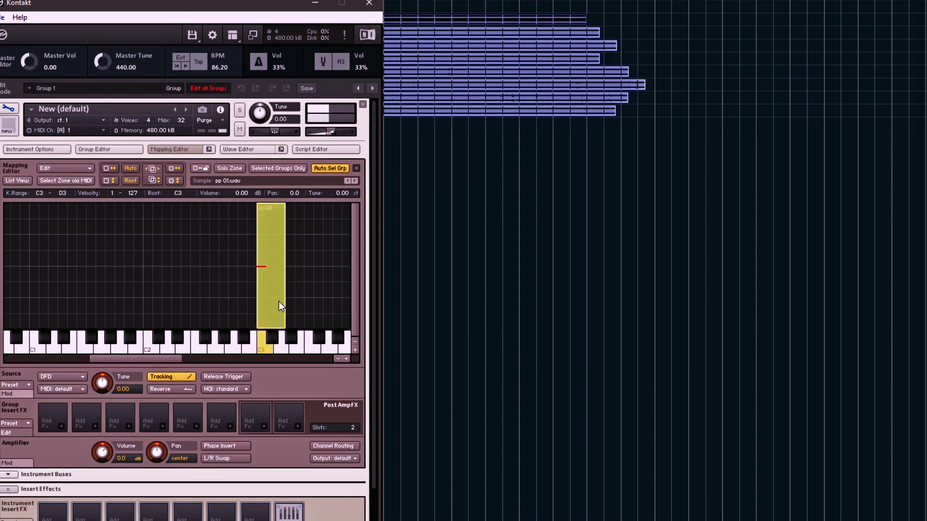
# Stretch the stacked pp zones across the keyboard from C0 to G5, keeping C3 as their root key.
pyautogui.moveTo(167, 358); pyautogui.dragTo(197, 359)
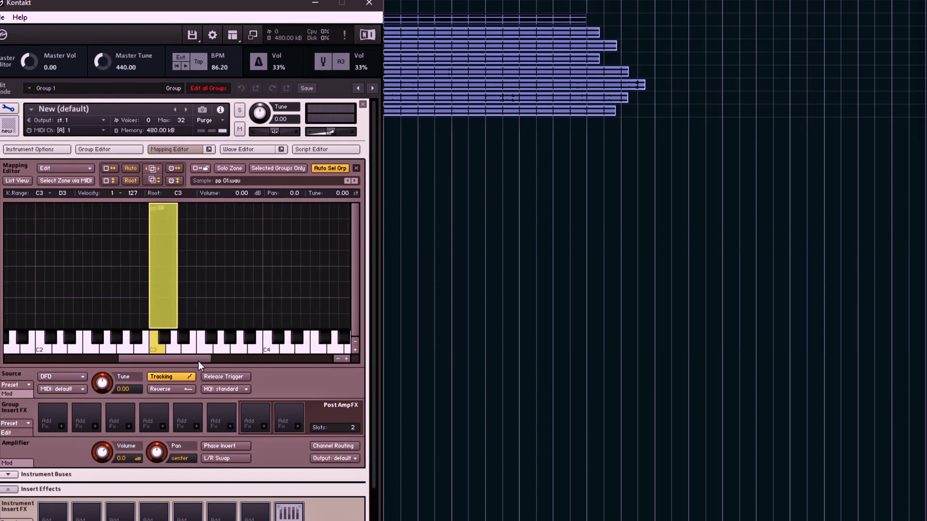
pyautogui.click(337, 359)
pyautogui.click(338, 359)
pyautogui.click(346, 358)
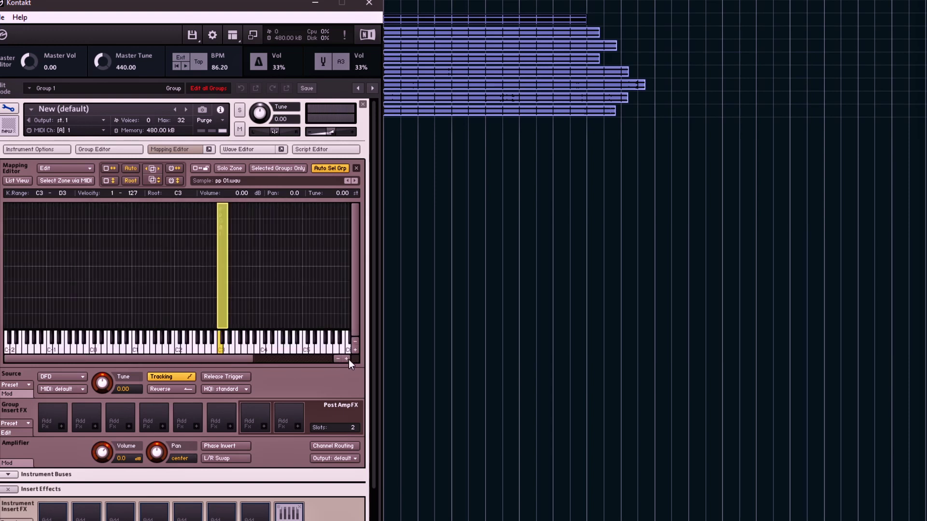
pyautogui.moveTo(222, 358); pyautogui.dragTo(250, 361)
pyautogui.moveTo(217, 290); pyautogui.dragTo(296, 316)
pyautogui.moveTo(182, 313); pyautogui.dragTo(53, 302)
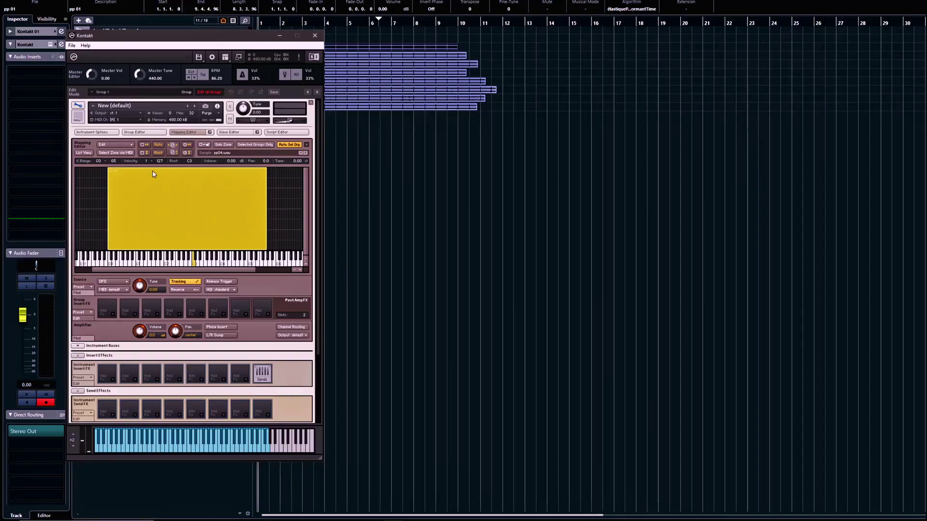
# Create an empty group, rename the existing group to pp and name the new one f.
pyautogui.click(144, 132)
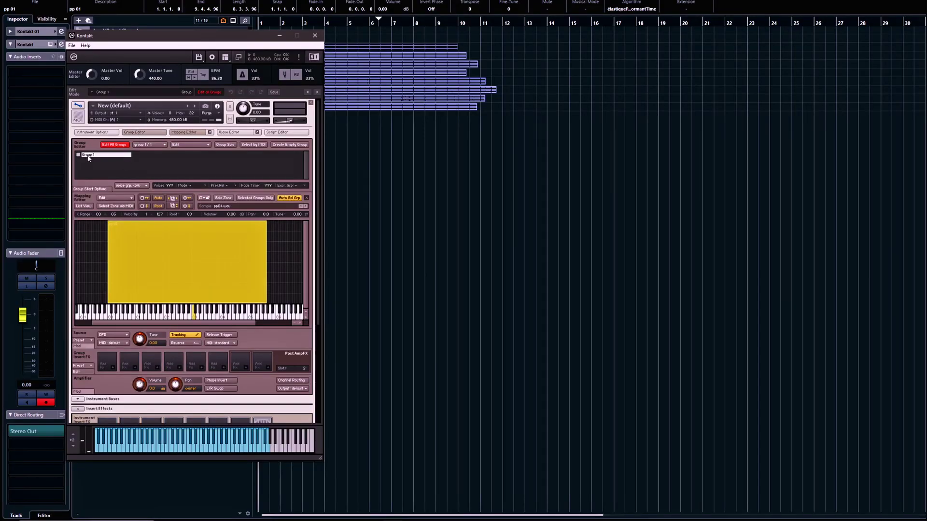
pyautogui.click(290, 144)
pyautogui.doubleClick(88, 155)
pyautogui.write('pp')
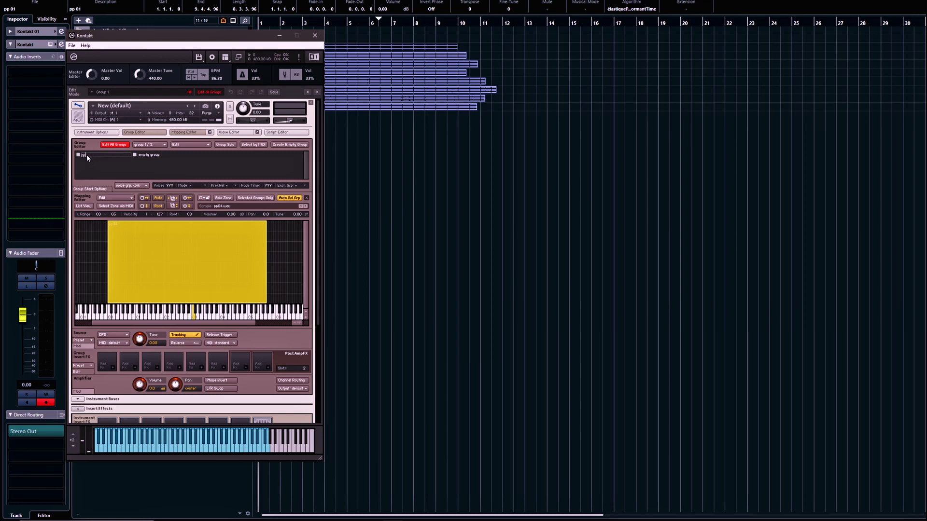
pyautogui.press('Return')
pyautogui.doubleClick(147, 156)
pyautogui.write('f')
pyautogui.press('Return')
# Turn off editing of all groups and import the four f samples (f 01 to f 04) into the f group.
pyautogui.click(85, 155)
pyautogui.click(115, 146)
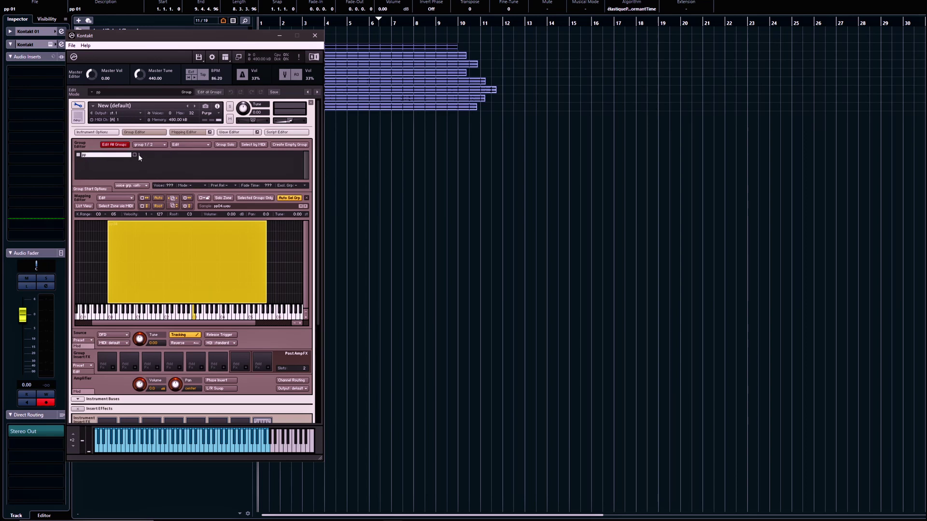
pyautogui.click(138, 155)
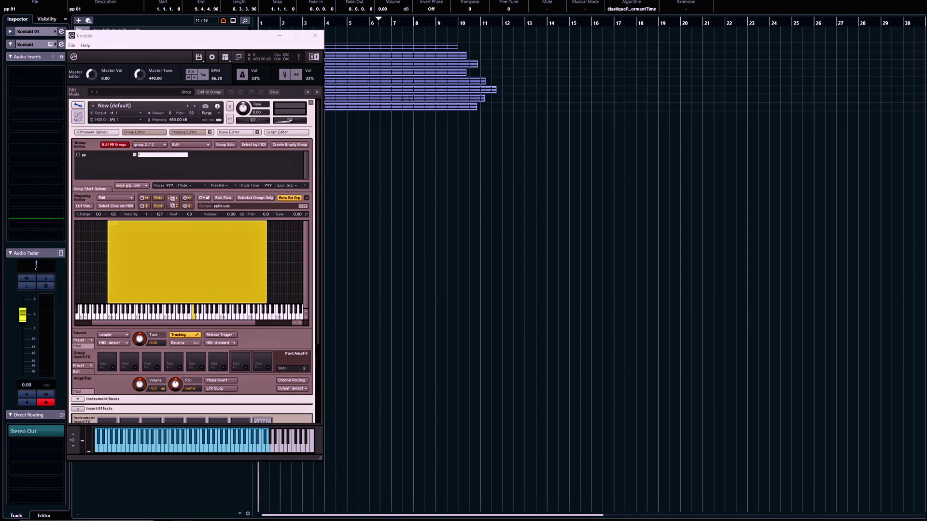
pyautogui.moveTo(134, 187); pyautogui.dragTo(167, 272)
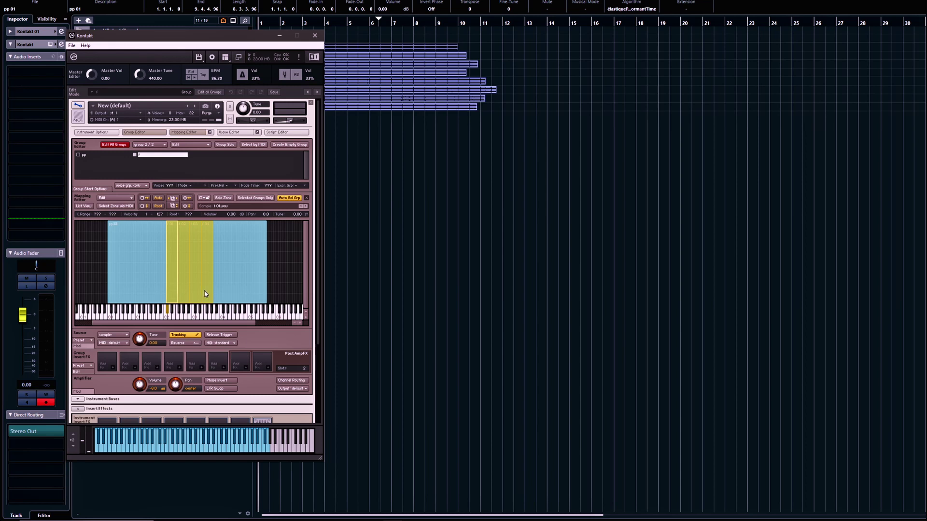
# Limit the mapping view to the selected groups' zones and check the pp and f groups in turn.
pyautogui.click(261, 199)
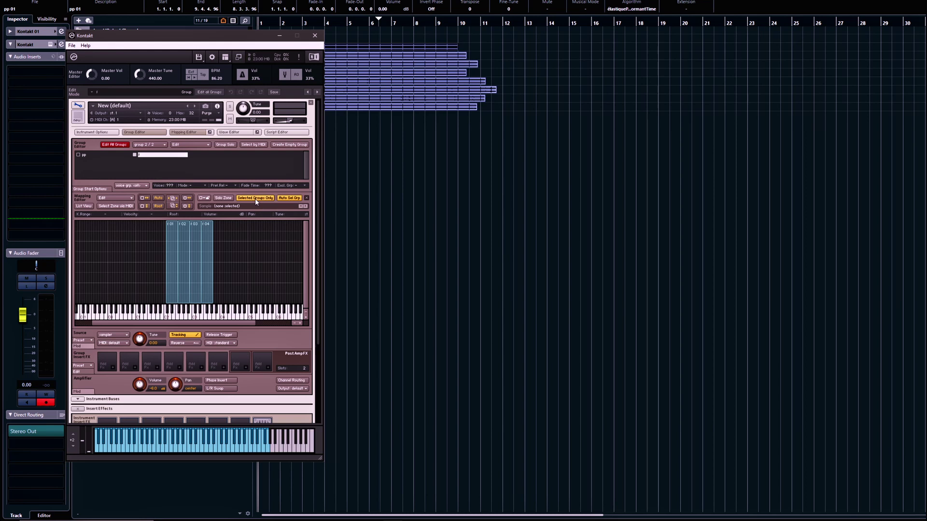
pyautogui.click(87, 155)
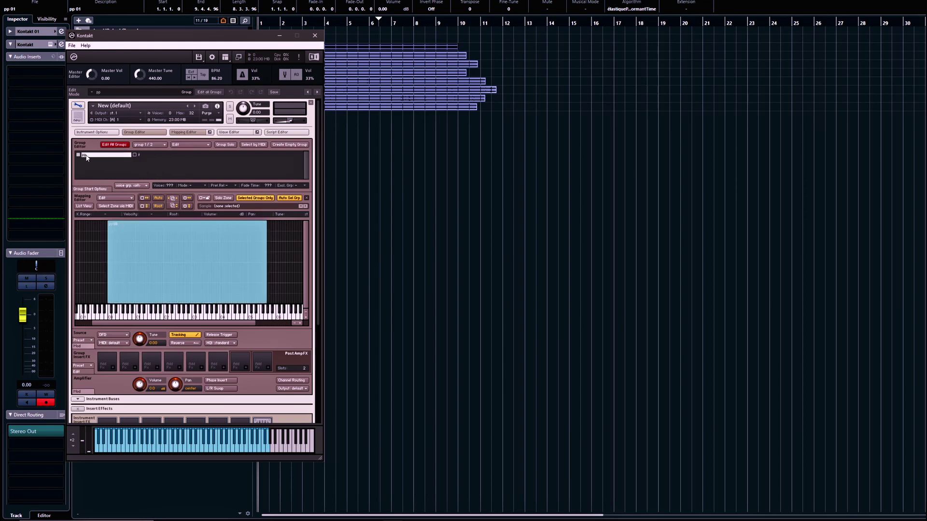
pyautogui.click(140, 155)
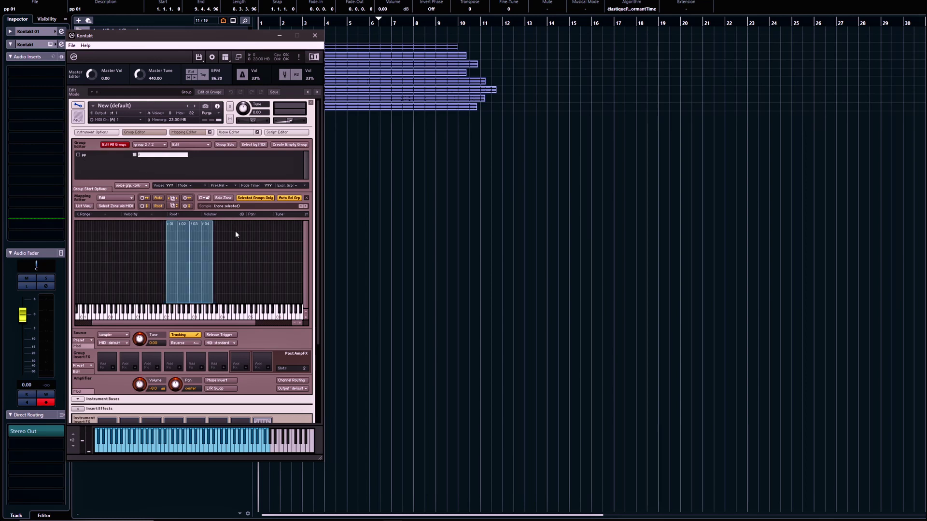
# Stack the four f zones on one key range and stretch them across the keyboard from C0.
pyautogui.moveTo(219, 269); pyautogui.dragTo(200, 280)
pyautogui.click(191, 284)
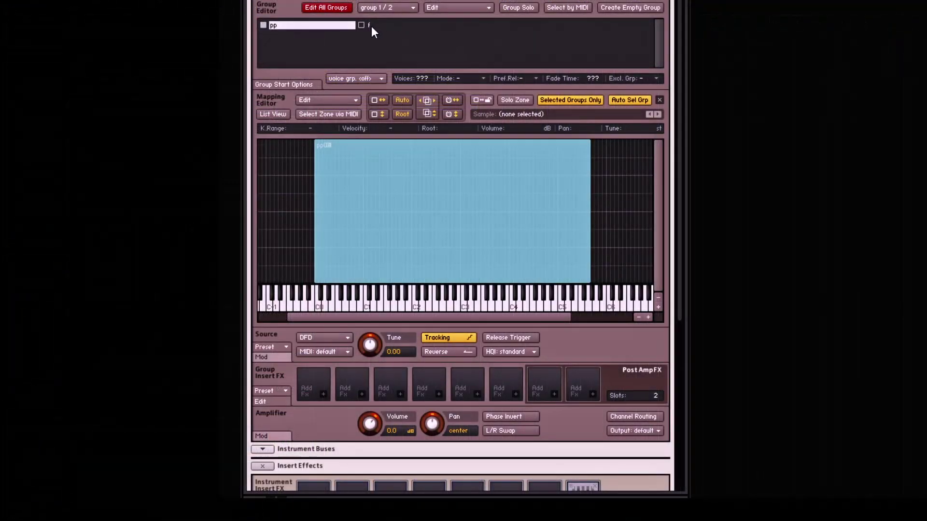
# Compare the mapped zones of the pp and f groups, and solo the f group.
pyautogui.click(273, 25)
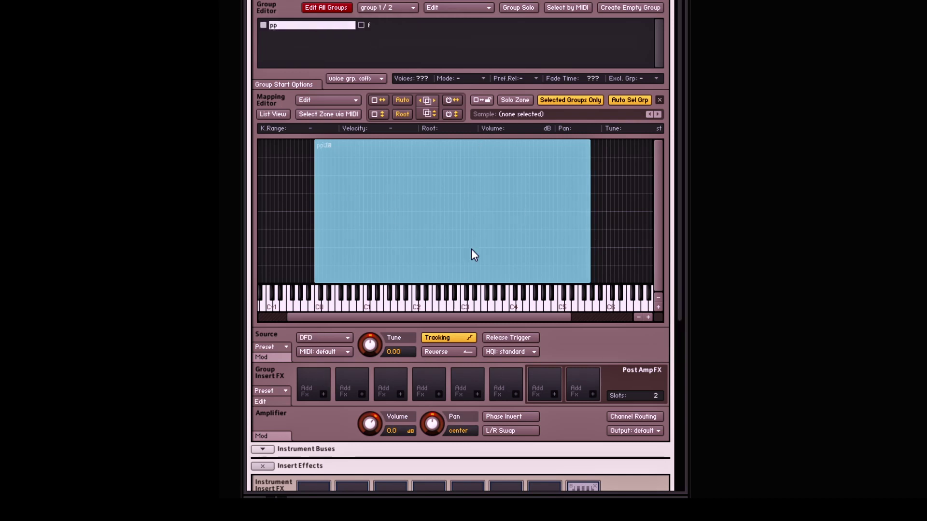
pyautogui.click(370, 25)
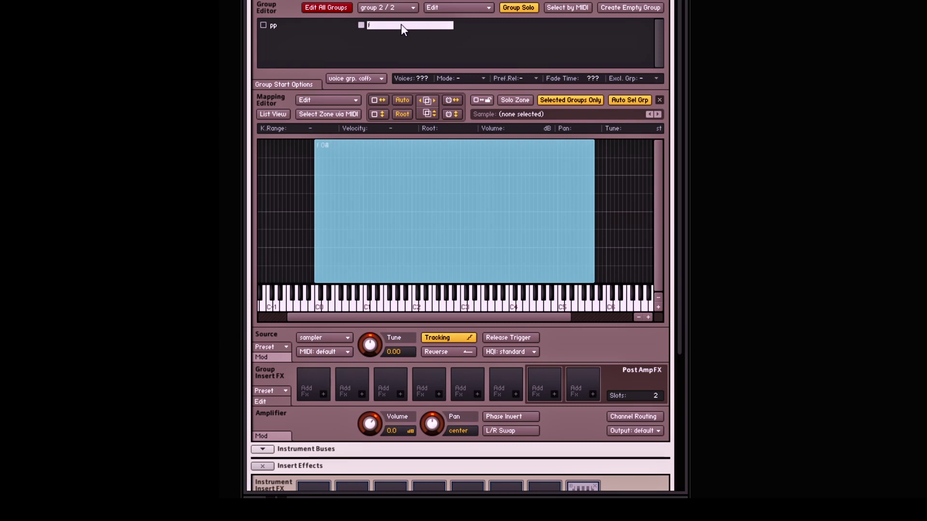
pyautogui.press('Return')
# Add a MIDI CC 11 modulator controlling volume to the f group's amplifier, with its intensity at maximum.
pyautogui.click(273, 435)
pyautogui.click(283, 451)
pyautogui.moveTo(309, 462)
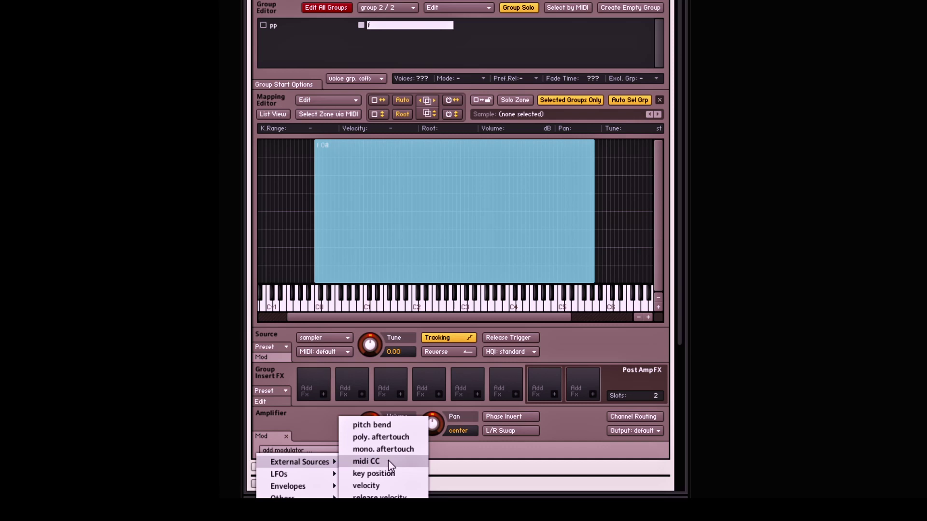
pyautogui.click(388, 459)
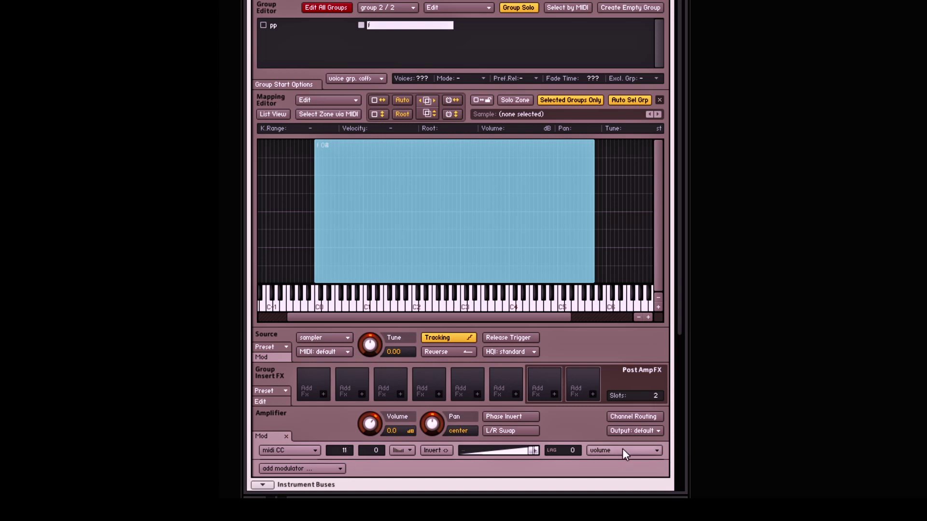
pyautogui.moveTo(534, 449); pyautogui.dragTo(558, 453)
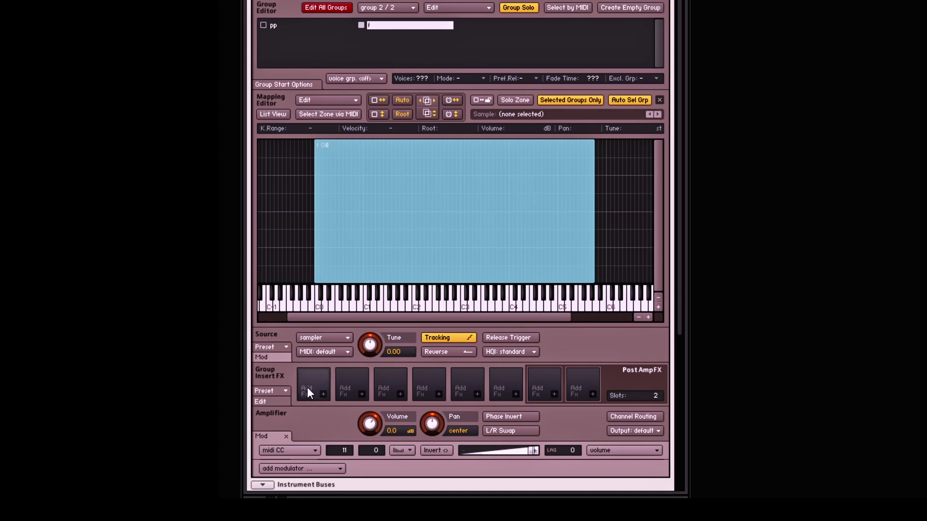
# Add a Ladder LP2 low-pass filter to the f group's first insert slot and set its cutoff to 669.4 Hz.
pyautogui.click(323, 396)
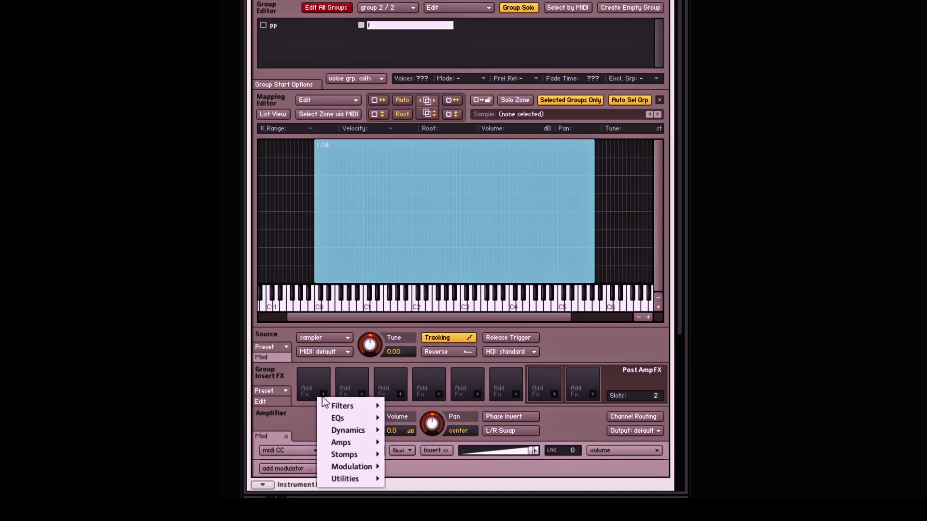
pyautogui.moveTo(338, 407)
pyautogui.moveTo(414, 412)
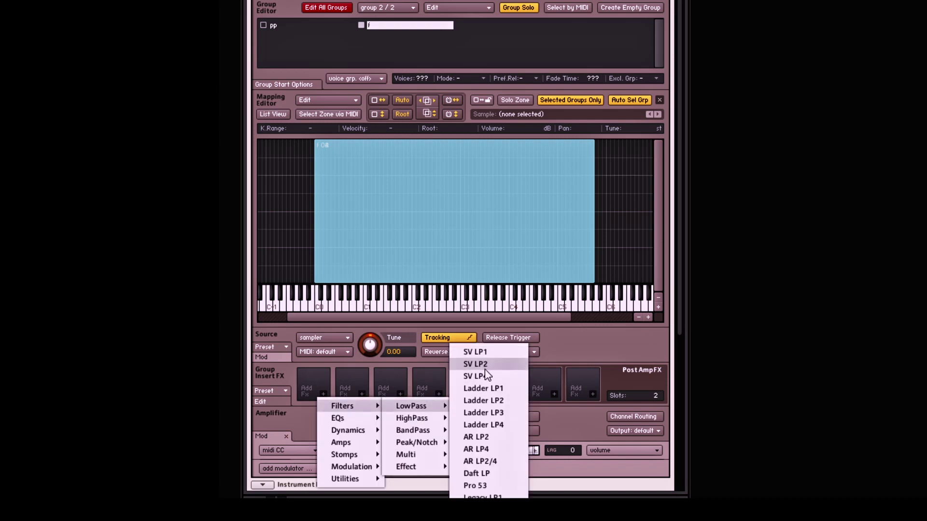
pyautogui.click(488, 401)
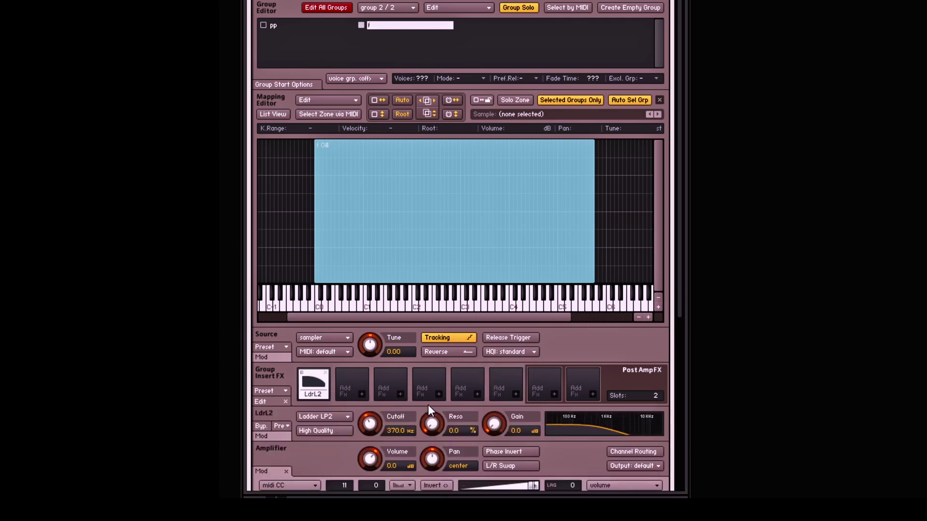
pyautogui.press('Return')
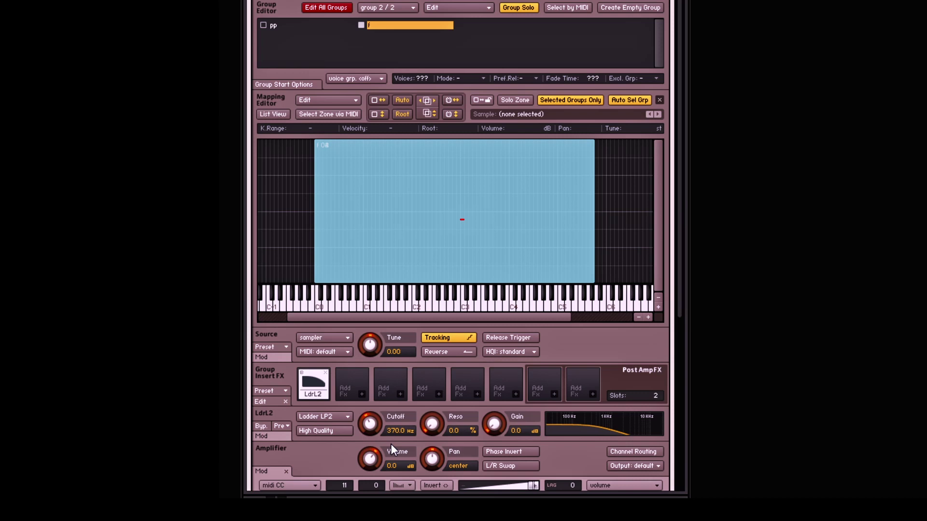
pyautogui.moveTo(371, 427); pyautogui.dragTo(381, 413)
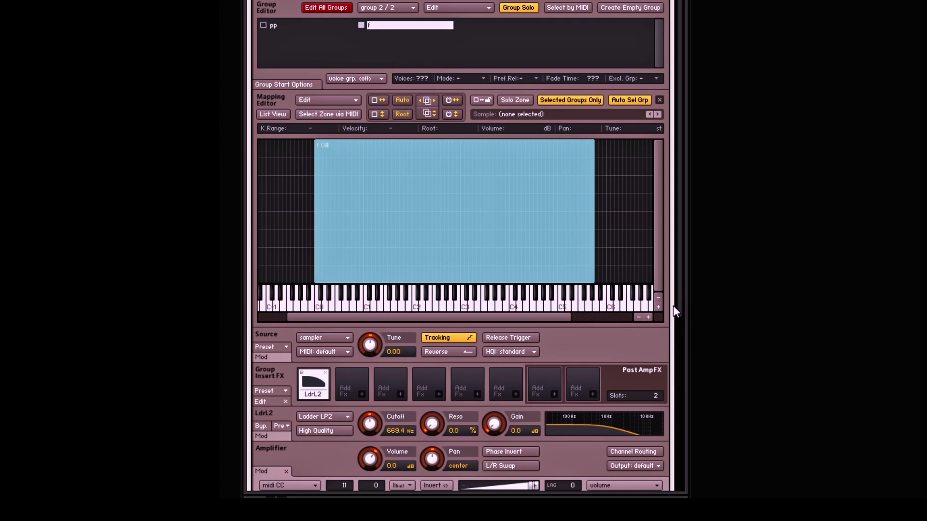
# Add a MIDI CC 11 modulator to the Ladder LP2 filter so it controls the cutoff frequency.
pyautogui.moveTo(679, 300); pyautogui.dragTo(682, 364)
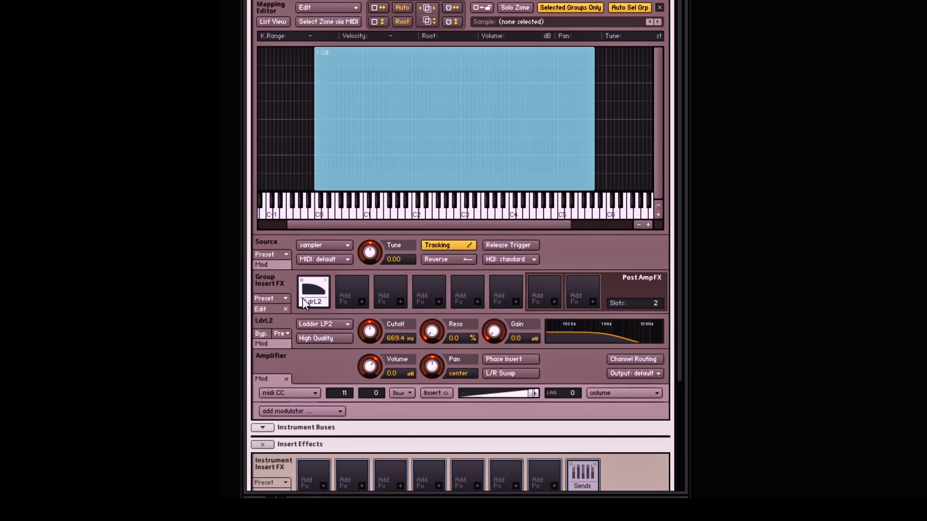
pyautogui.click(267, 345)
pyautogui.click(288, 358)
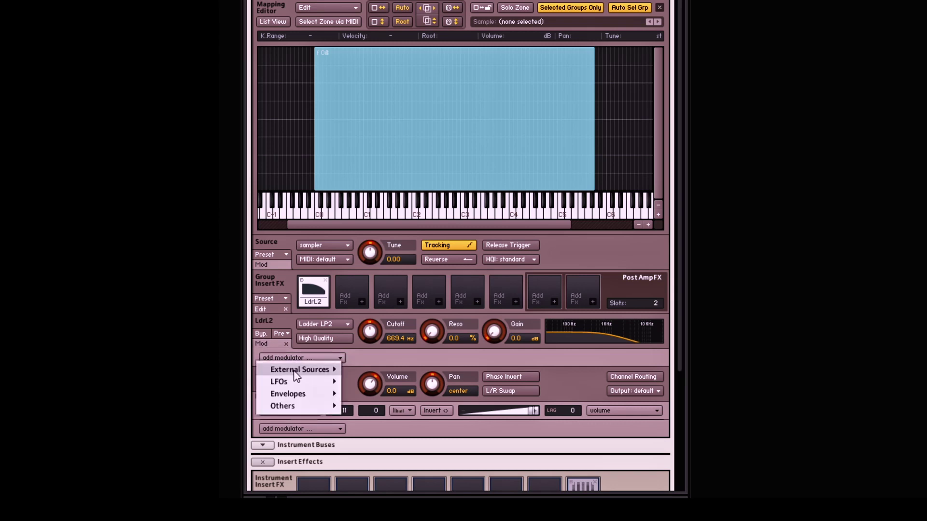
pyautogui.moveTo(296, 377)
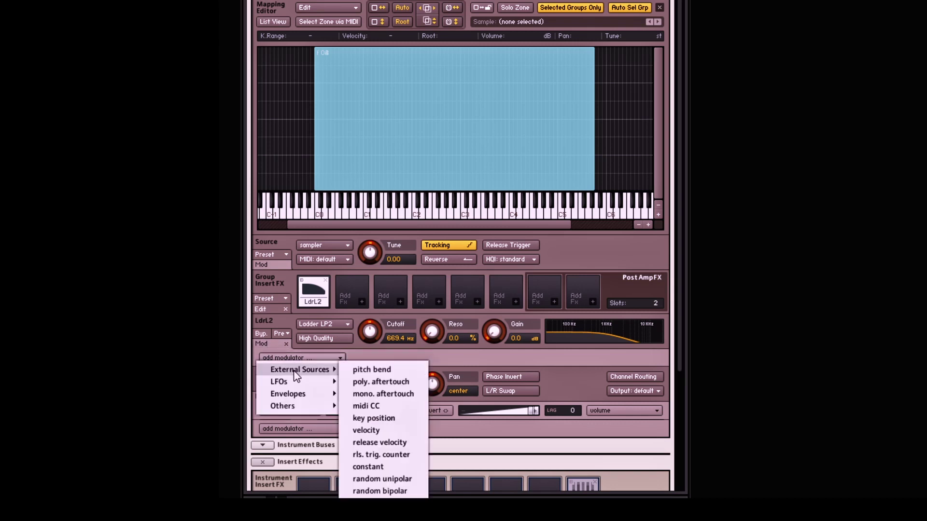
pyautogui.click(391, 408)
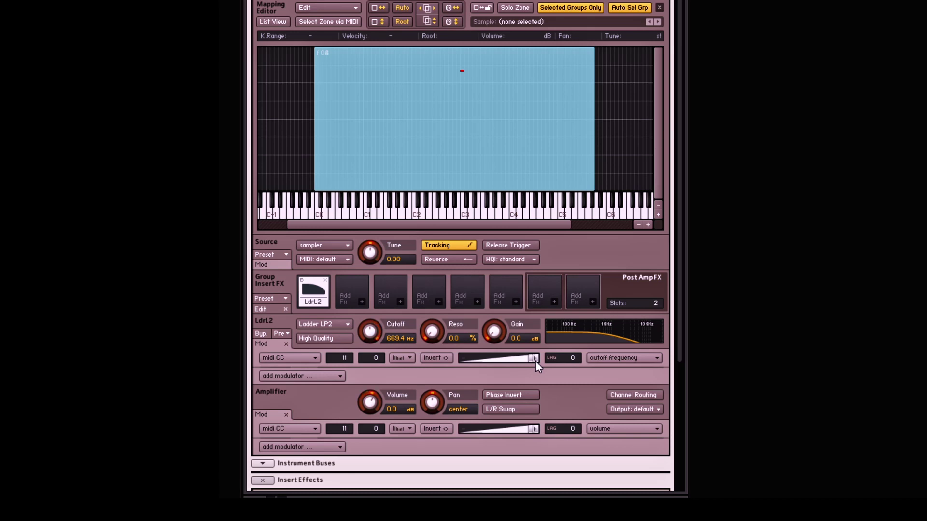
# Solo the pp group, select all its zones and set their volume to -4.00 dB.
pyautogui.scroll(3, 461, 241)
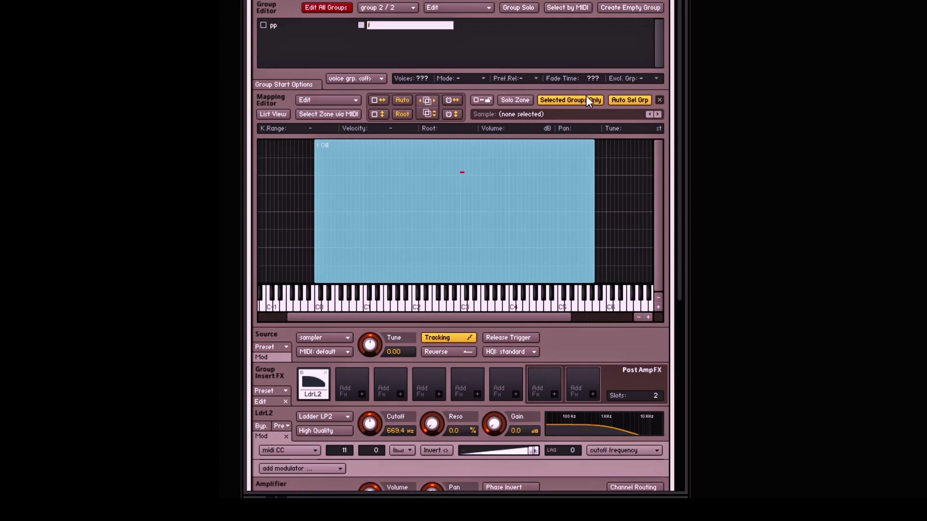
pyautogui.click(273, 27)
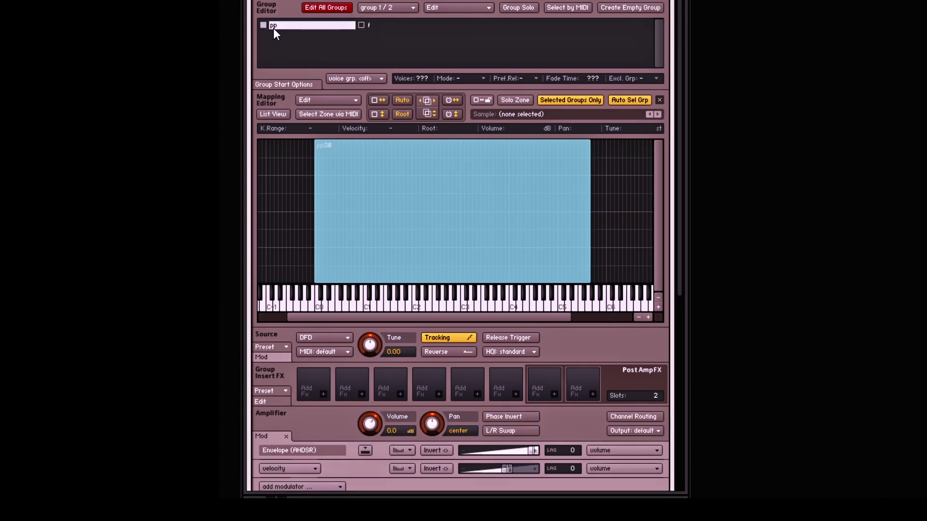
pyautogui.moveTo(287, 228); pyautogui.dragTo(624, 238)
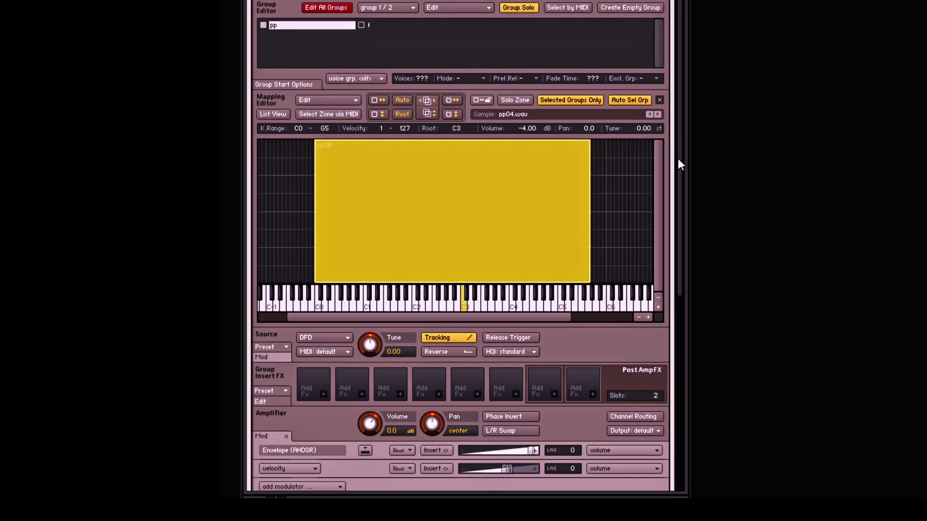
pyautogui.scroll(-1, 678, 159)
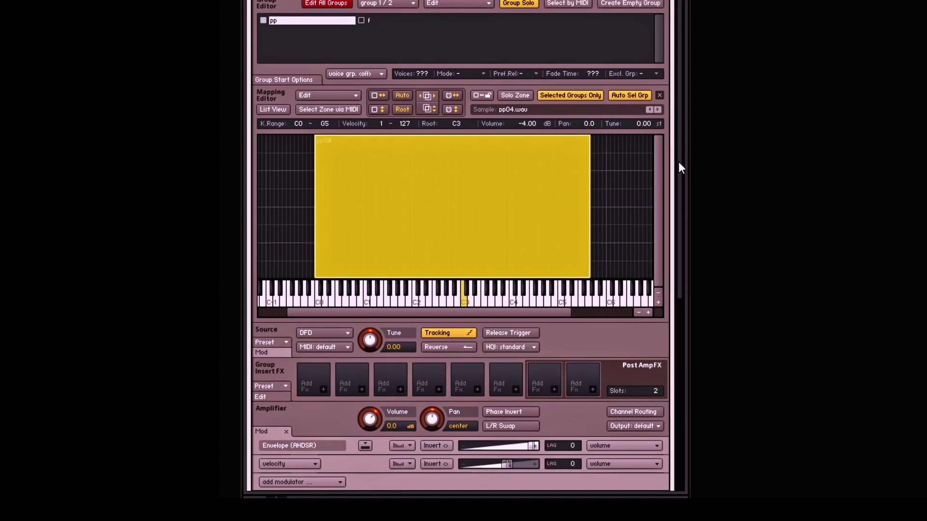
# Add a MIDI CC 11 modulator controlling volume to the pp group's amplifier, with its intensity moderately reduced from maximum.
pyautogui.scroll(-1, 262, 389)
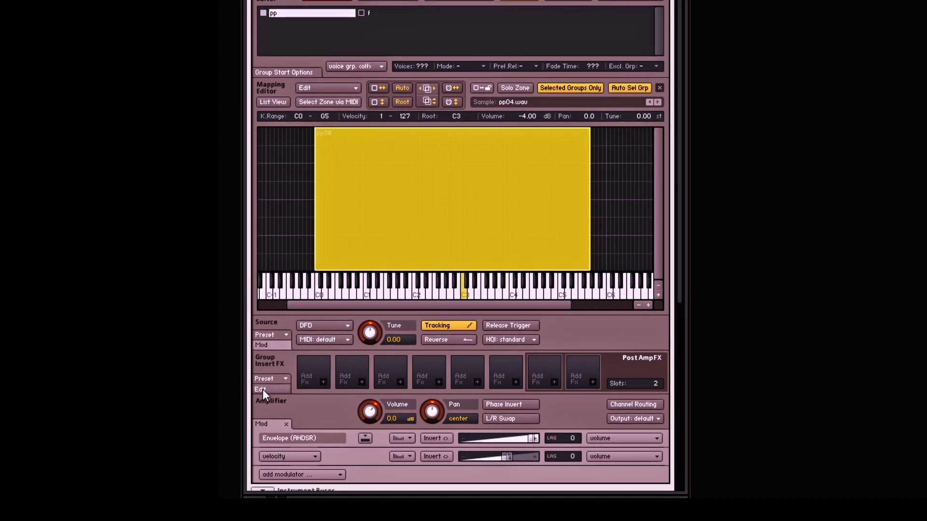
pyautogui.click(301, 474)
pyautogui.moveTo(300, 488)
pyautogui.click(365, 459)
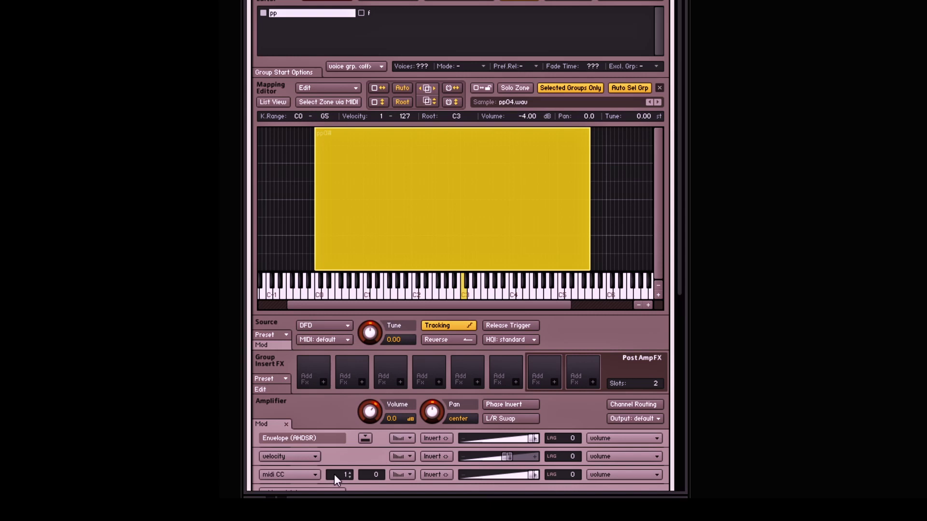
pyautogui.scroll(-5, 612, 367)
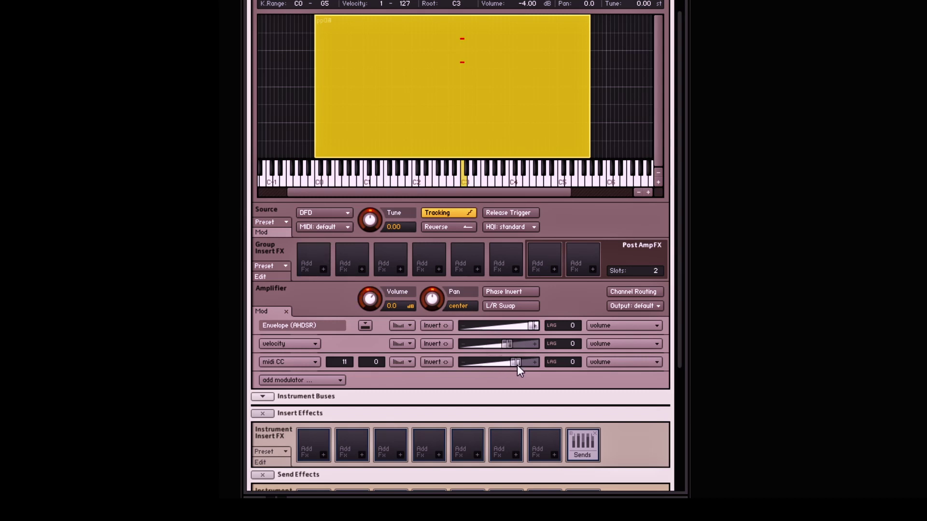
# Add an SV LP2 low-pass filter to the pp group's first insert slot and set its cutoff to 2.7 kHz.
pyautogui.click(319, 382)
pyautogui.click(340, 380)
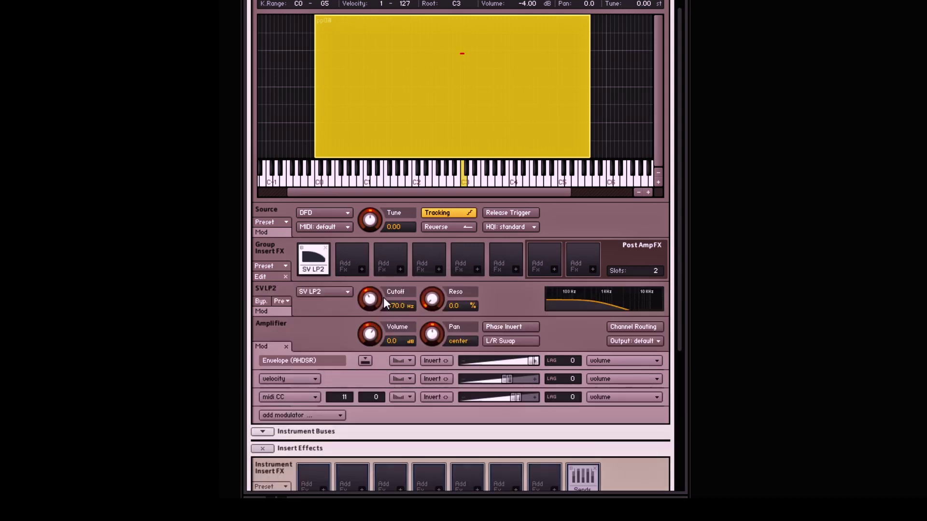
pyautogui.moveTo(373, 299); pyautogui.dragTo(374, 255)
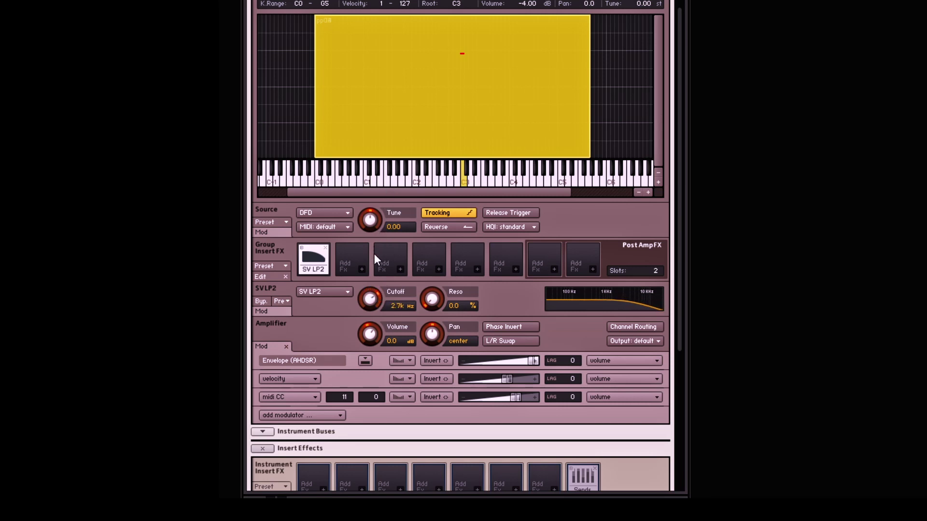
# Add a MIDI CC 11 modulator to the SV LP2 filter so it controls the cutoff frequency.
pyautogui.click(279, 313)
pyautogui.click(299, 325)
pyautogui.moveTo(299, 337)
pyautogui.click(387, 375)
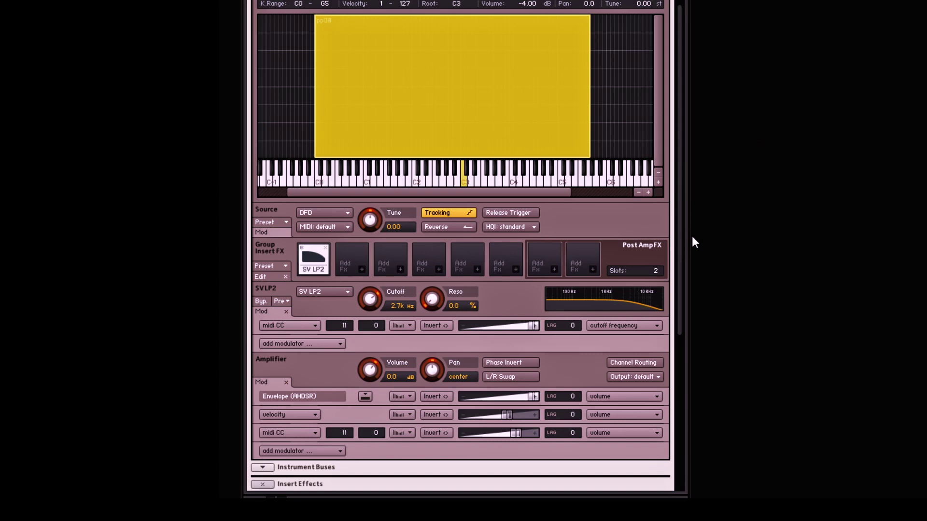
# Turn off group solo and lower the f group's Ladder LP2 cutoff to 330.1 Hz.
pyautogui.scroll(3, 674, 142)
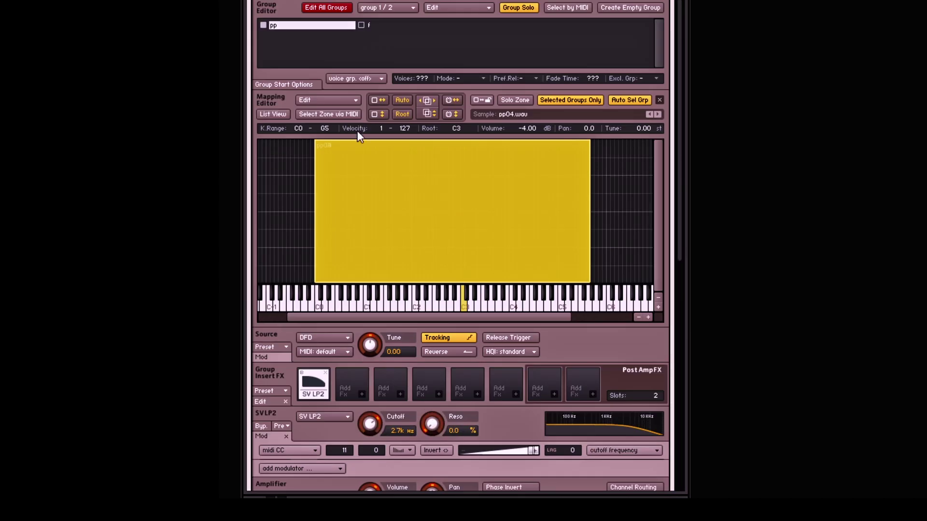
pyautogui.scroll(-1, 680, 270)
pyautogui.moveTo(678, 273); pyautogui.dragTo(675, 406)
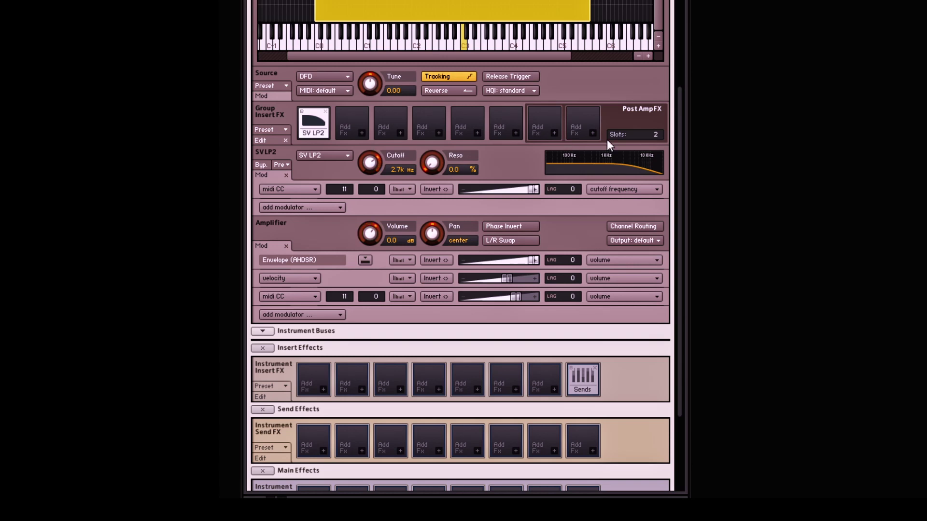
pyautogui.scroll(5, 607, 140)
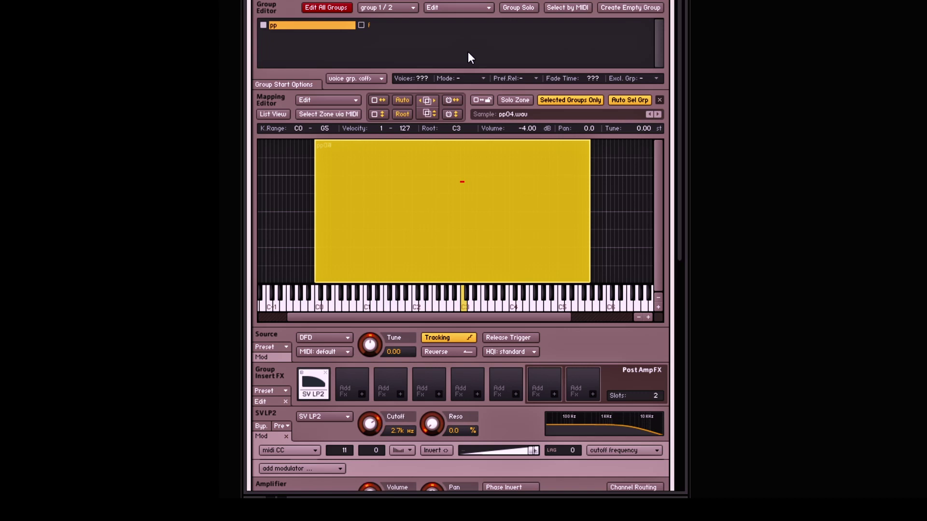
pyautogui.click(371, 25)
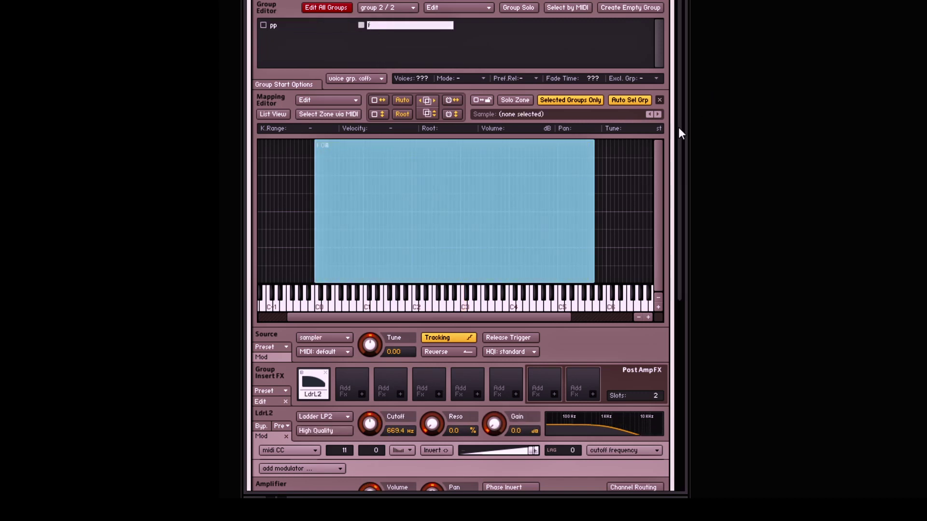
pyautogui.moveTo(679, 126); pyautogui.dragTo(679, 177)
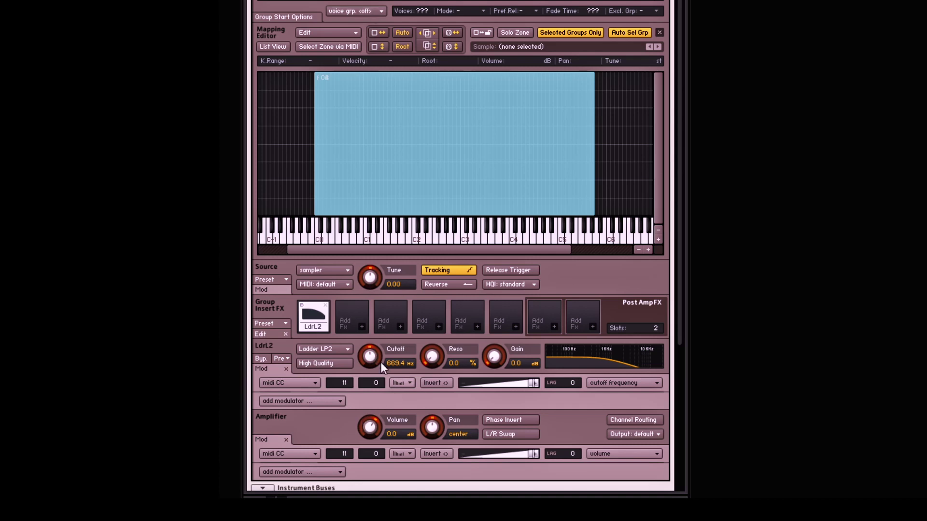
pyautogui.moveTo(370, 357); pyautogui.dragTo(368, 371)
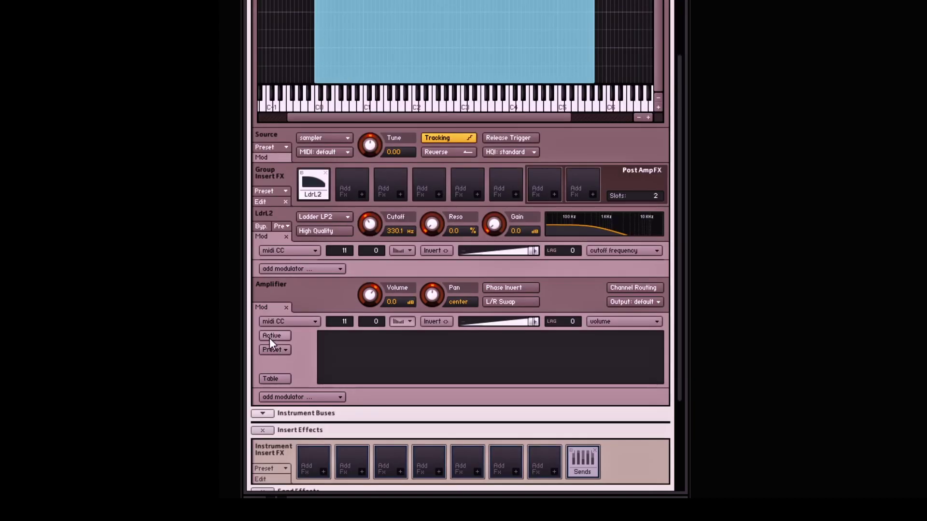
# Activate the f group's CC 11 volume curve and keep it at zero until a point slightly past the first quarter.
pyautogui.click(269, 338)
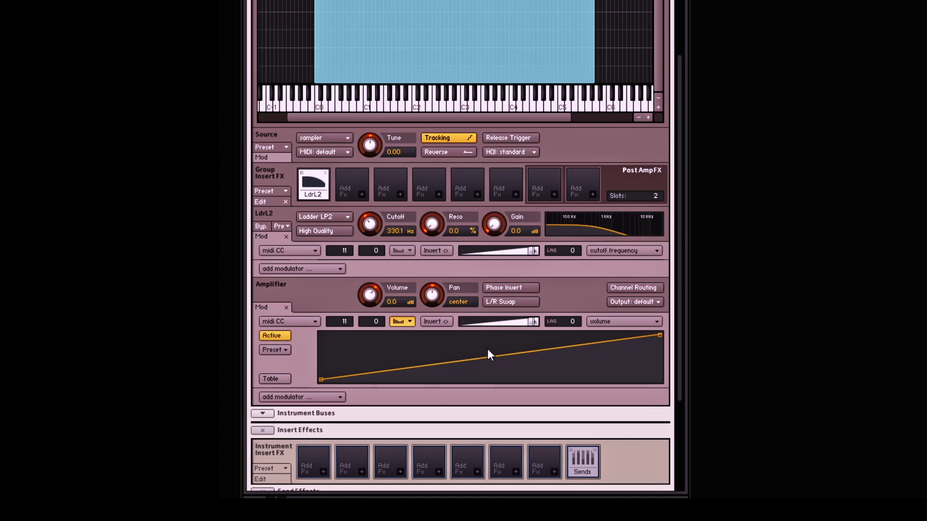
pyautogui.click(430, 365)
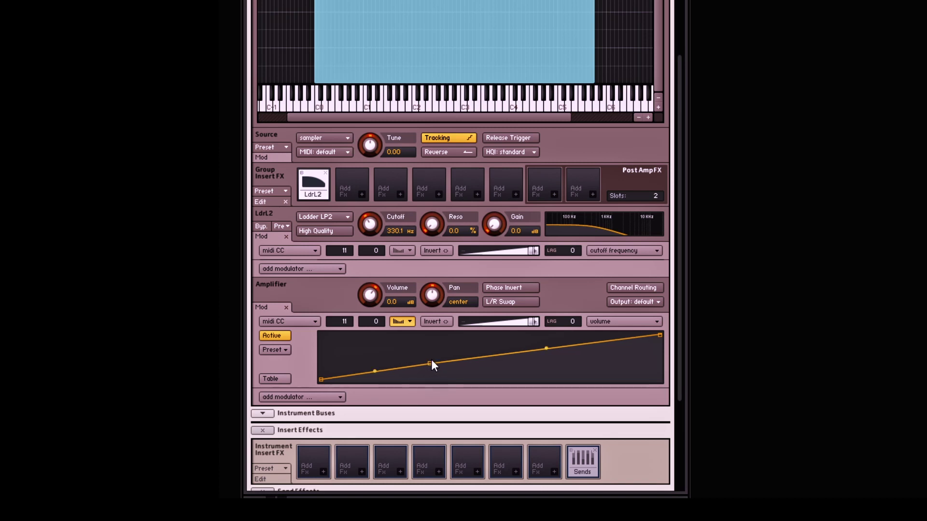
pyautogui.moveTo(430, 365); pyautogui.dragTo(420, 408)
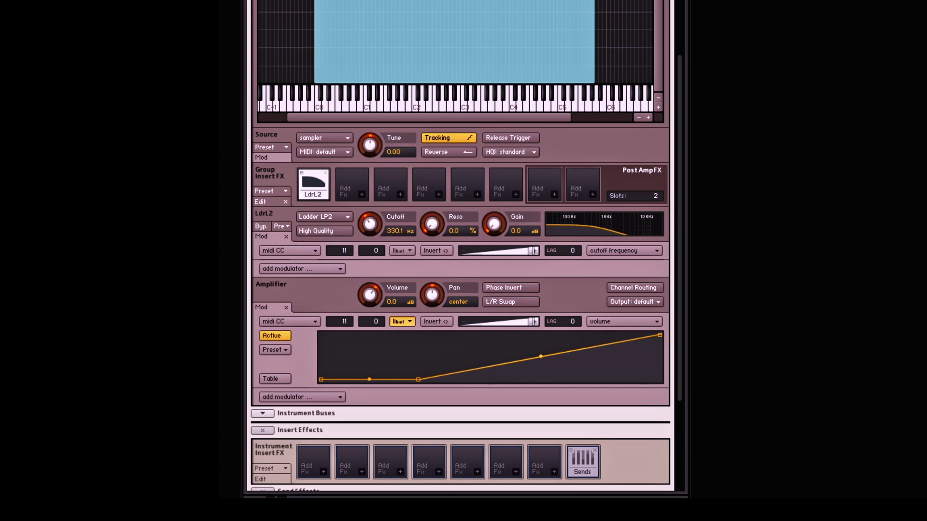
# Lower the f group's Ladder LP2 cutoff to 177.1 Hz while it is soloed, and turn group solo back off.
pyautogui.scroll(5, 627, 309)
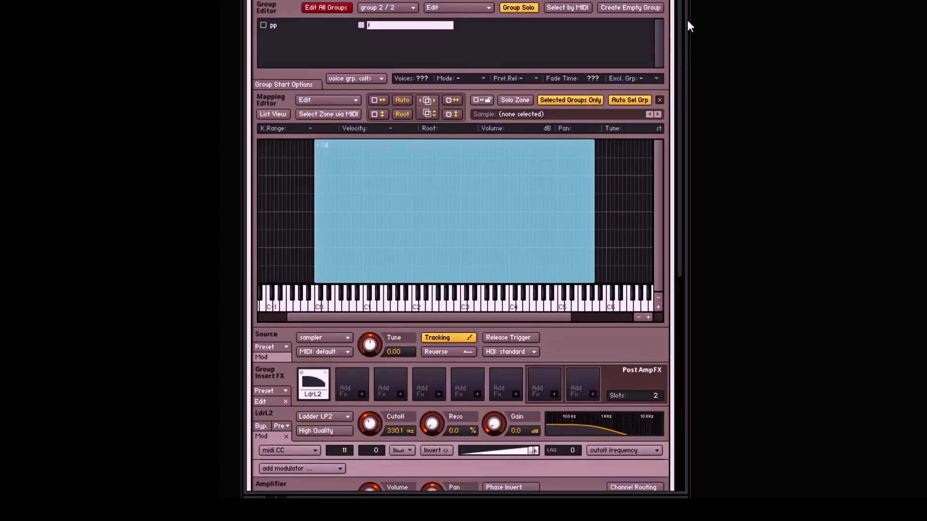
pyautogui.scroll(-5, 679, 45)
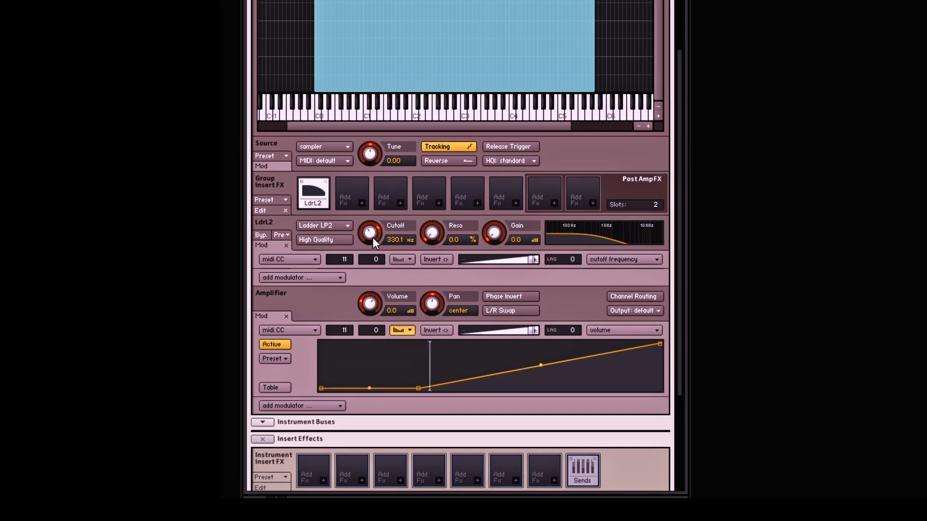
pyautogui.moveTo(366, 237); pyautogui.dragTo(366, 250)
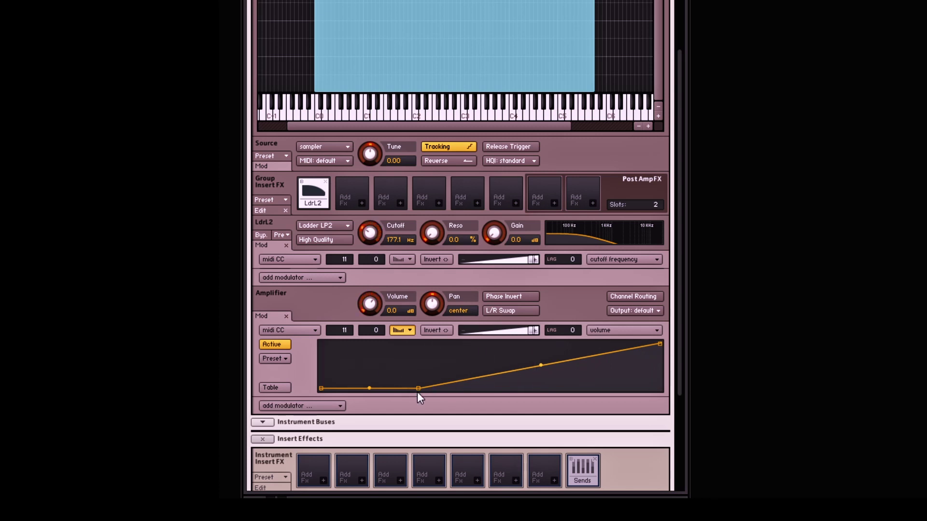
pyautogui.moveTo(679, 268); pyautogui.dragTo(681, 29)
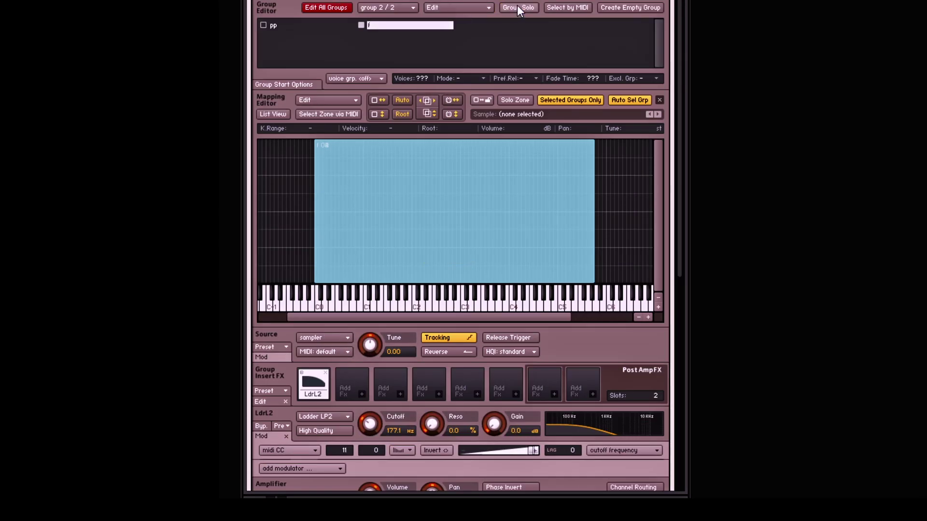
pyautogui.moveTo(681, 126); pyautogui.dragTo(682, 270)
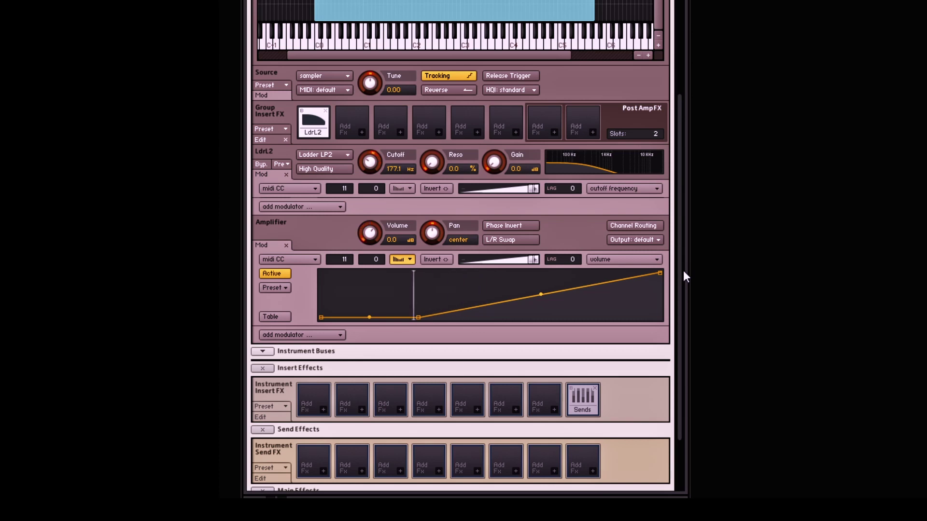
pyautogui.moveTo(680, 292); pyautogui.dragTo(487, 32)
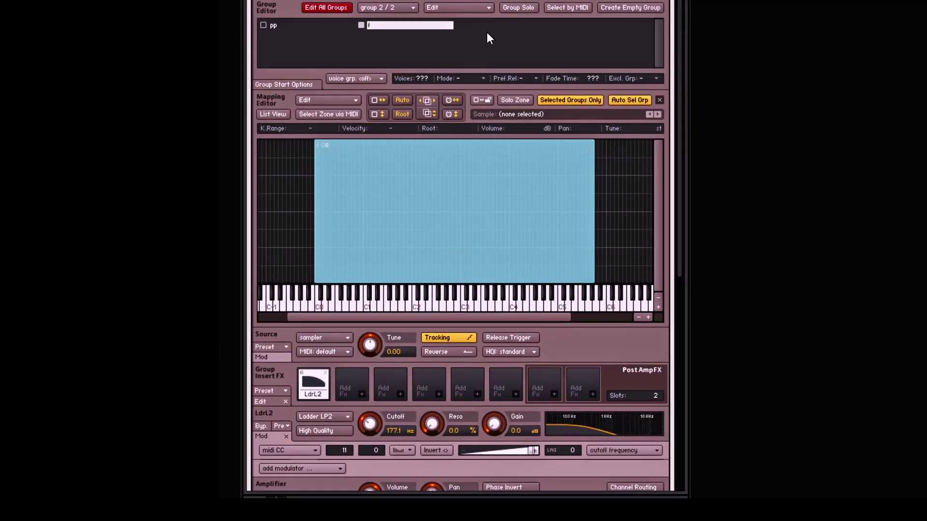
# Activate the shaping curve of the pp group's CC 11 volume modulator and raise its start point to 100%.
pyautogui.click(277, 25)
pyautogui.moveTo(679, 213); pyautogui.dragTo(685, 341)
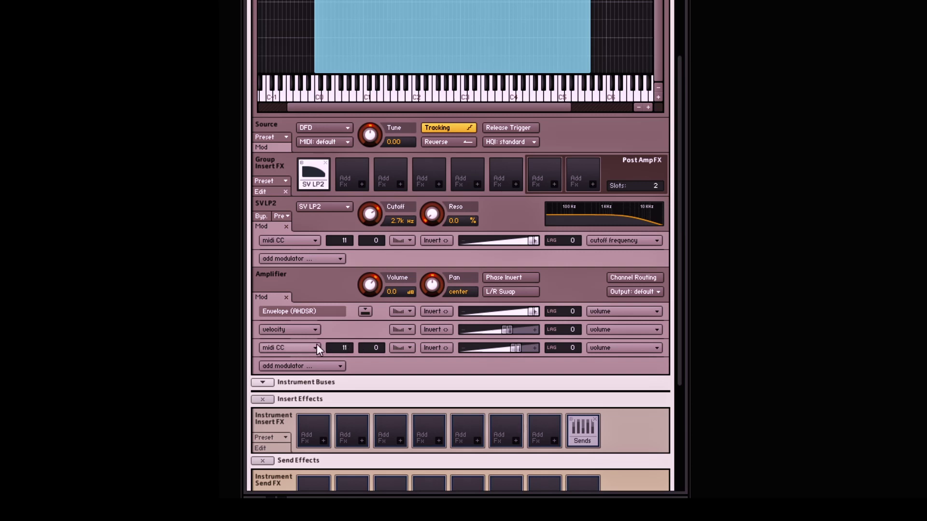
pyautogui.click(409, 351)
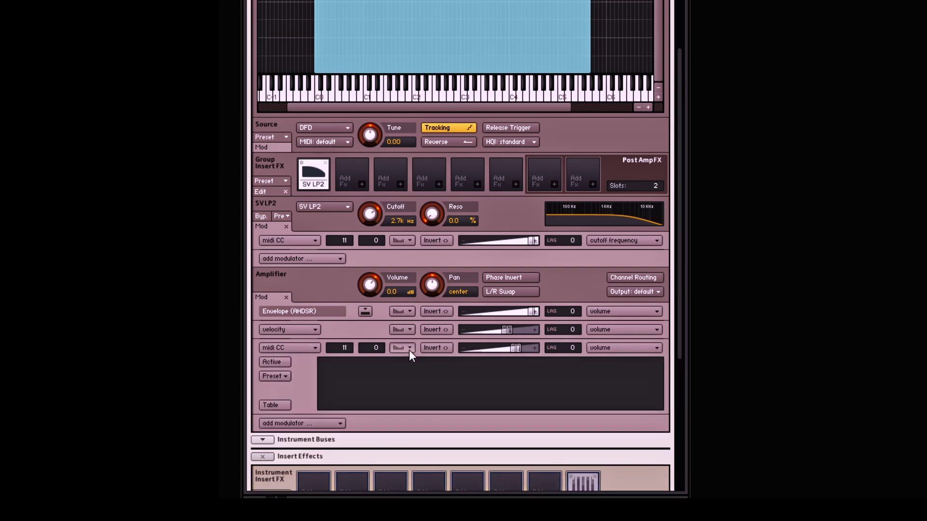
pyautogui.click(276, 363)
pyautogui.moveTo(321, 407); pyautogui.dragTo(321, 346)
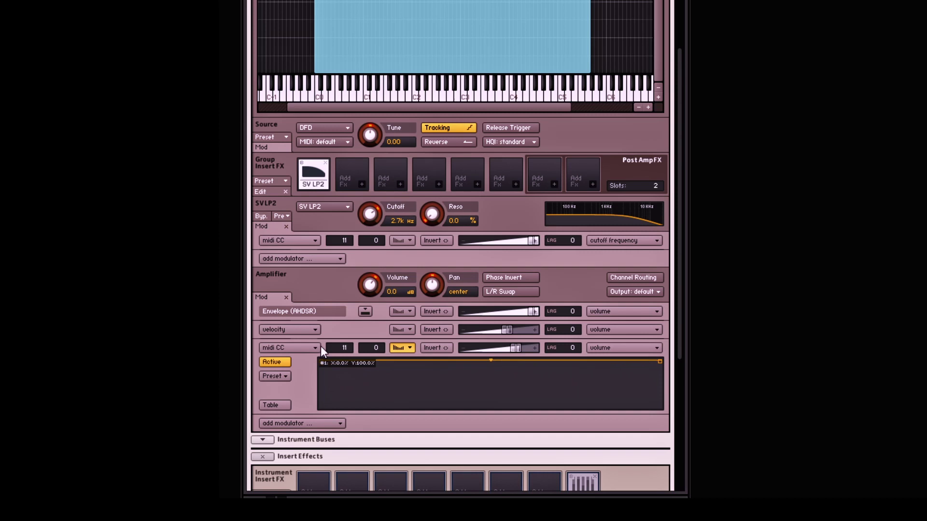
# Add a point at full level somewhat past the middle of the pp volume curve and lower its end point to 0%.
pyautogui.click(515, 361)
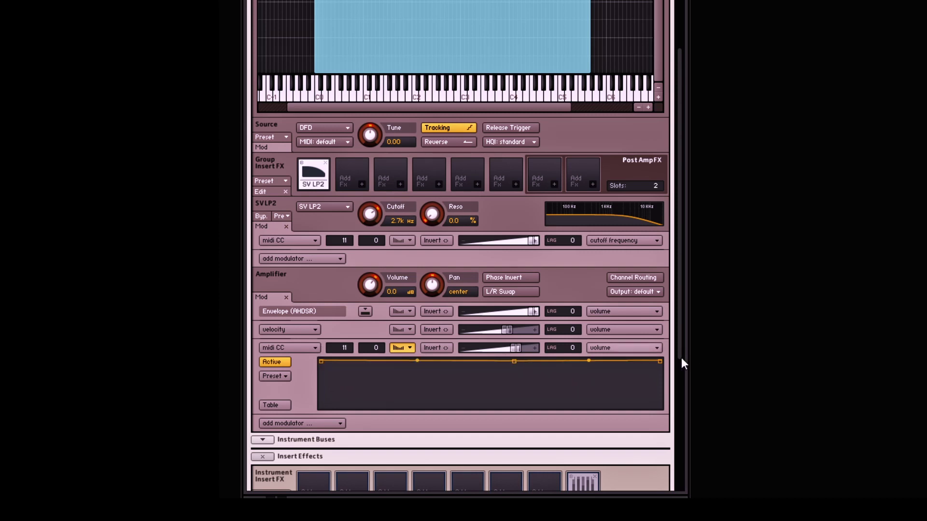
pyautogui.moveTo(660, 361); pyautogui.dragTo(665, 446)
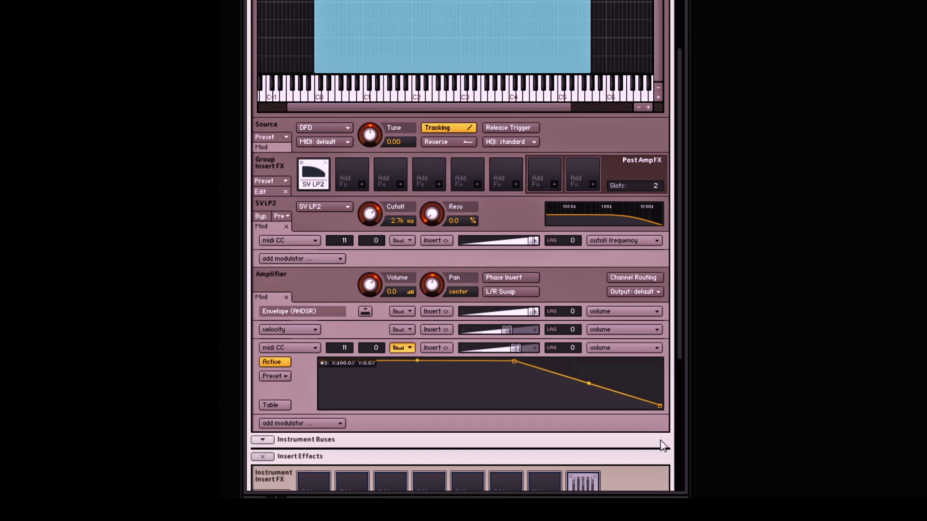
pyautogui.moveTo(515, 360); pyautogui.dragTo(527, 361)
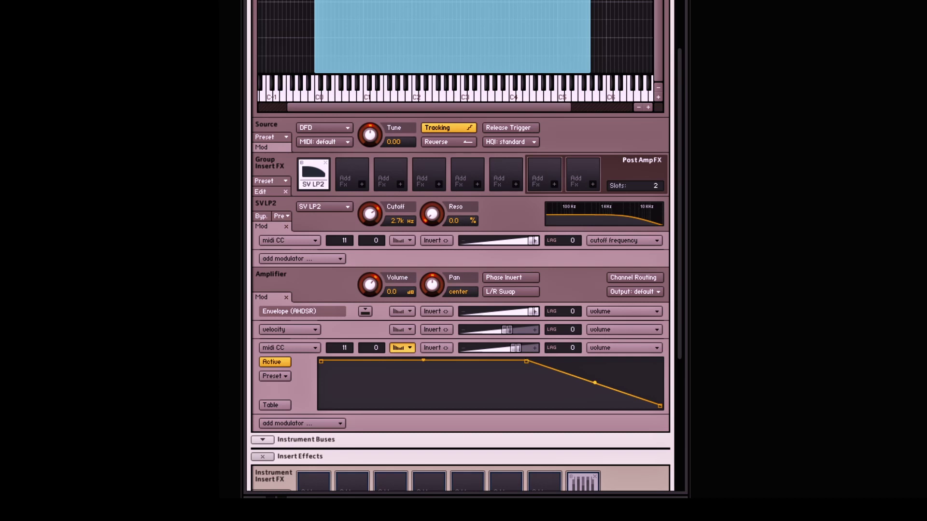
# Select all pp zones and extend their key range to A-1 through C7.
pyautogui.scroll(5, 461, 246)
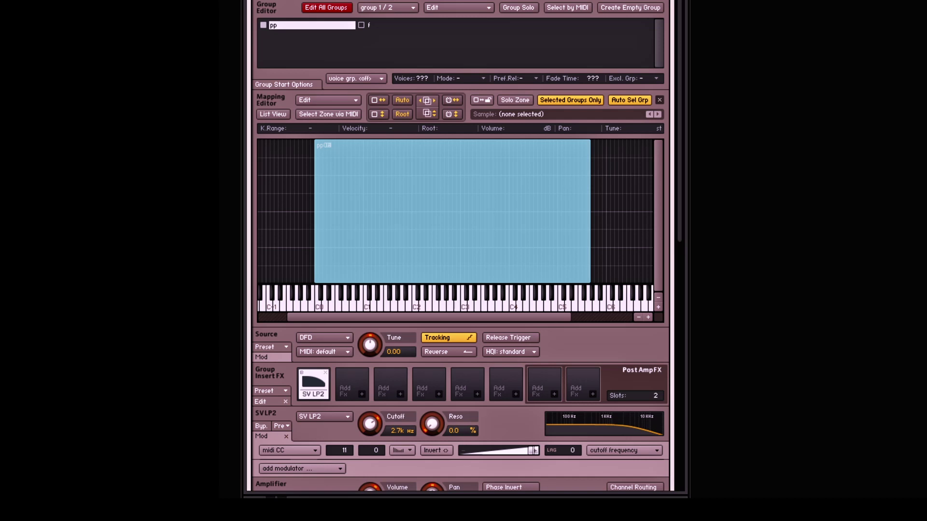
pyautogui.scroll(1, 461, 246)
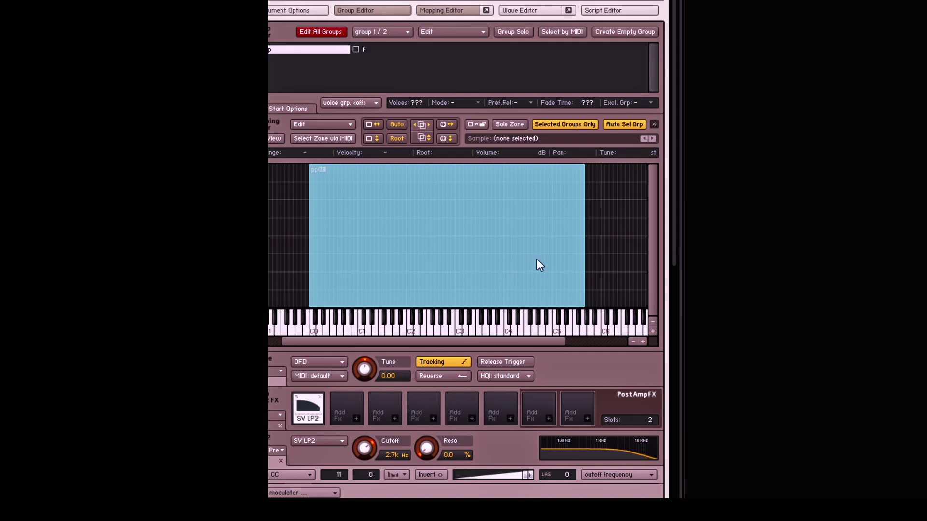
pyautogui.moveTo(610, 235); pyautogui.dragTo(568, 263)
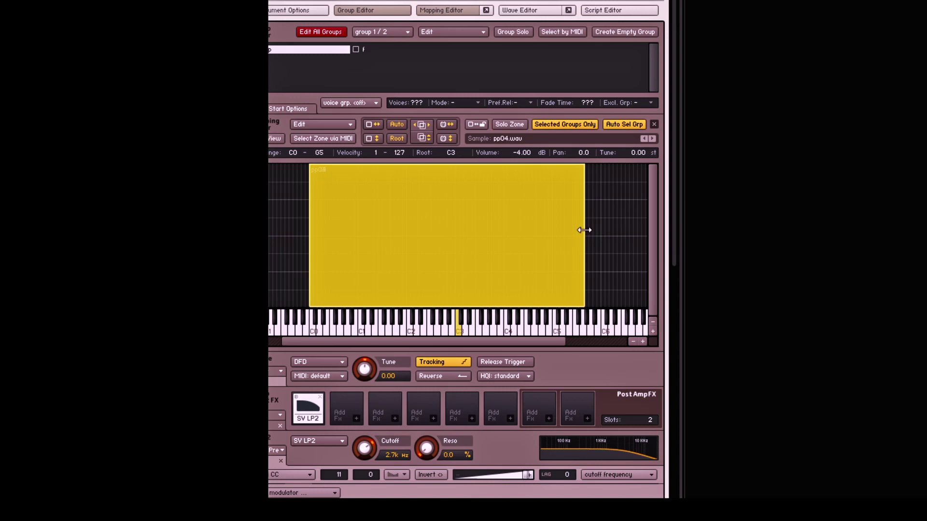
pyautogui.moveTo(584, 228); pyautogui.dragTo(647, 232)
pyautogui.moveTo(531, 340); pyautogui.dragTo(384, 355)
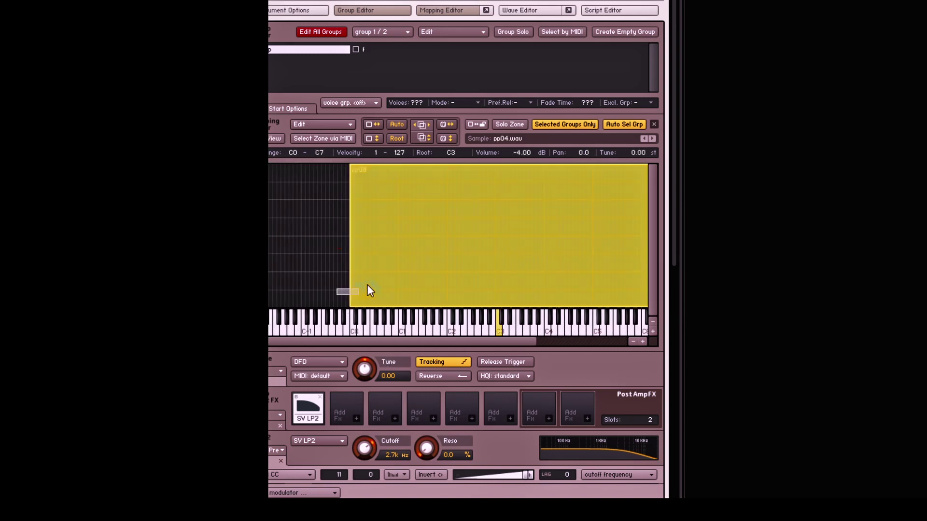
pyautogui.moveTo(351, 295); pyautogui.dragTo(338, 297)
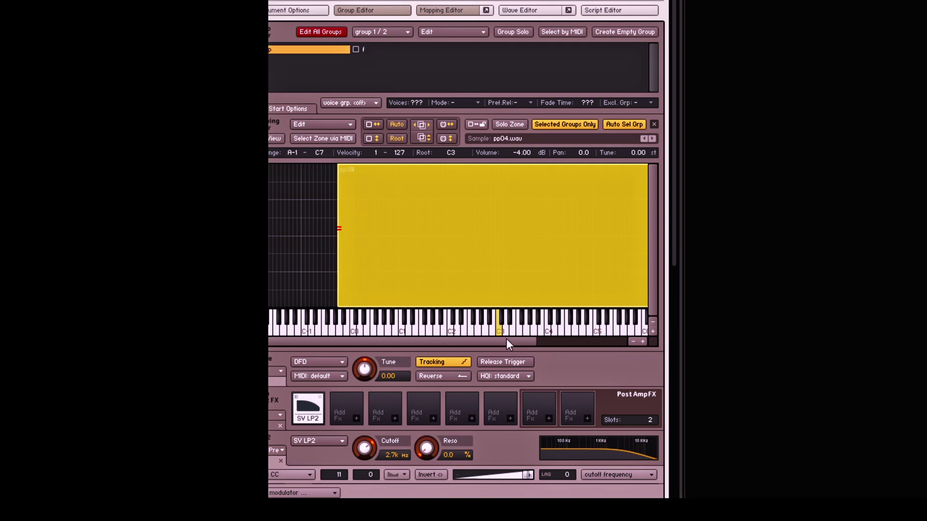
# Move the root key of the selected pp zones to G4.
pyautogui.moveTo(505, 338); pyautogui.dragTo(551, 346)
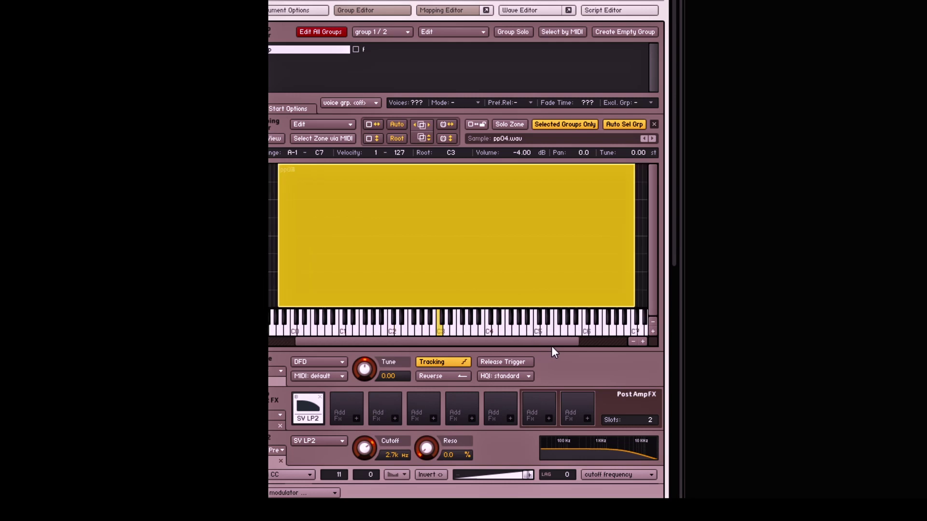
pyautogui.click(439, 326)
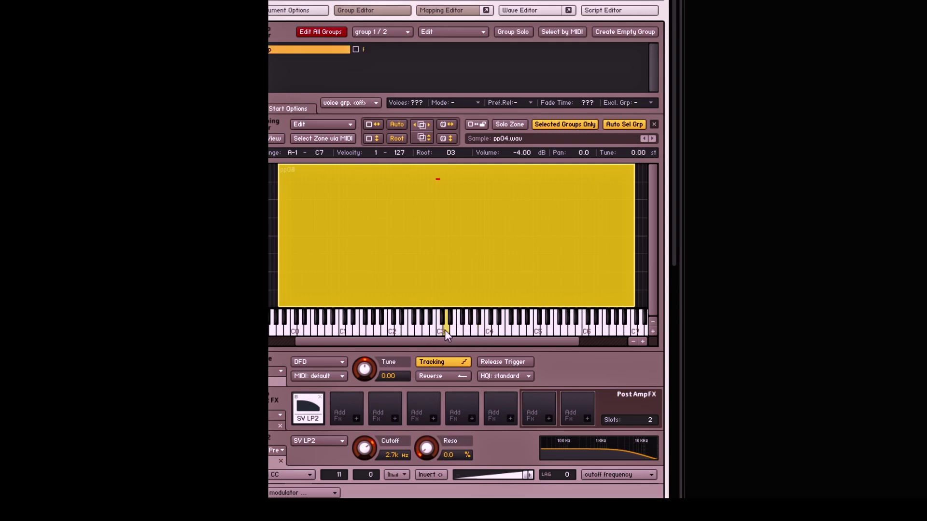
pyautogui.moveTo(471, 332); pyautogui.dragTo(518, 329)
pyautogui.press('super')
pyautogui.press('Escape')
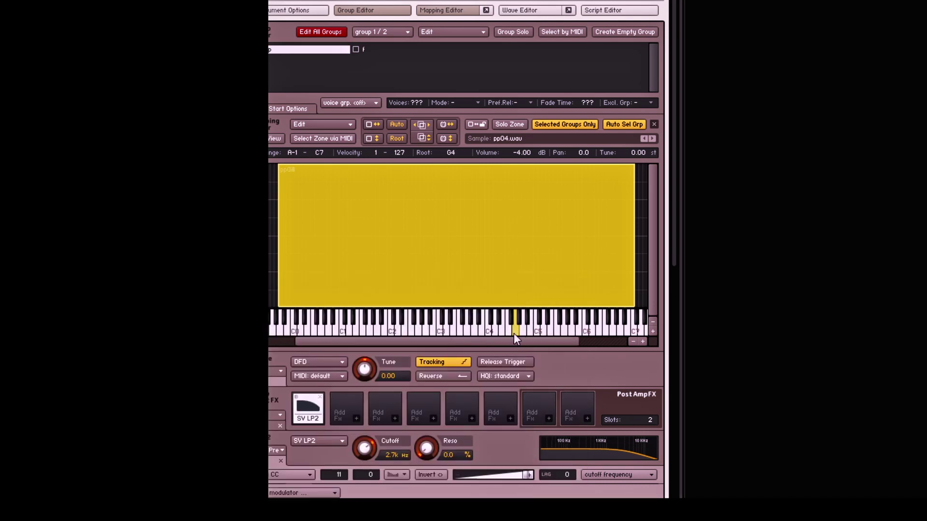
pyautogui.click(513, 334)
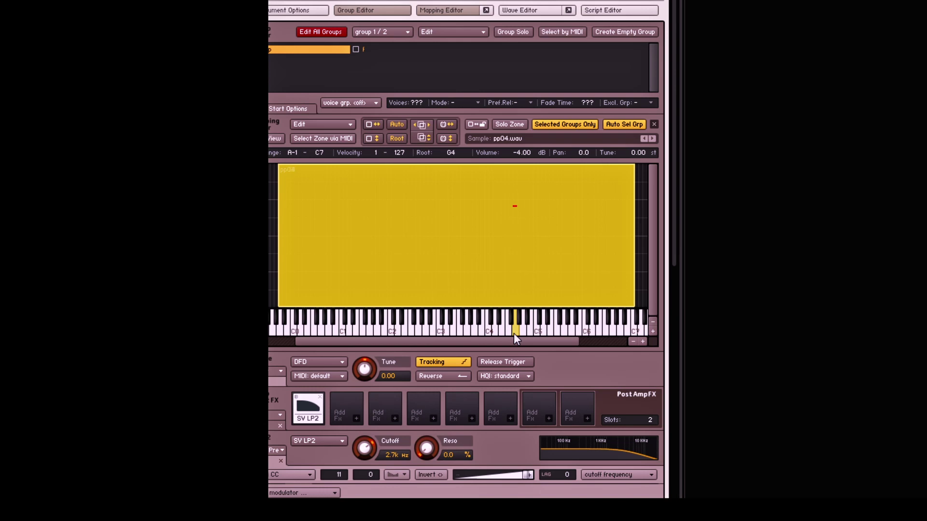